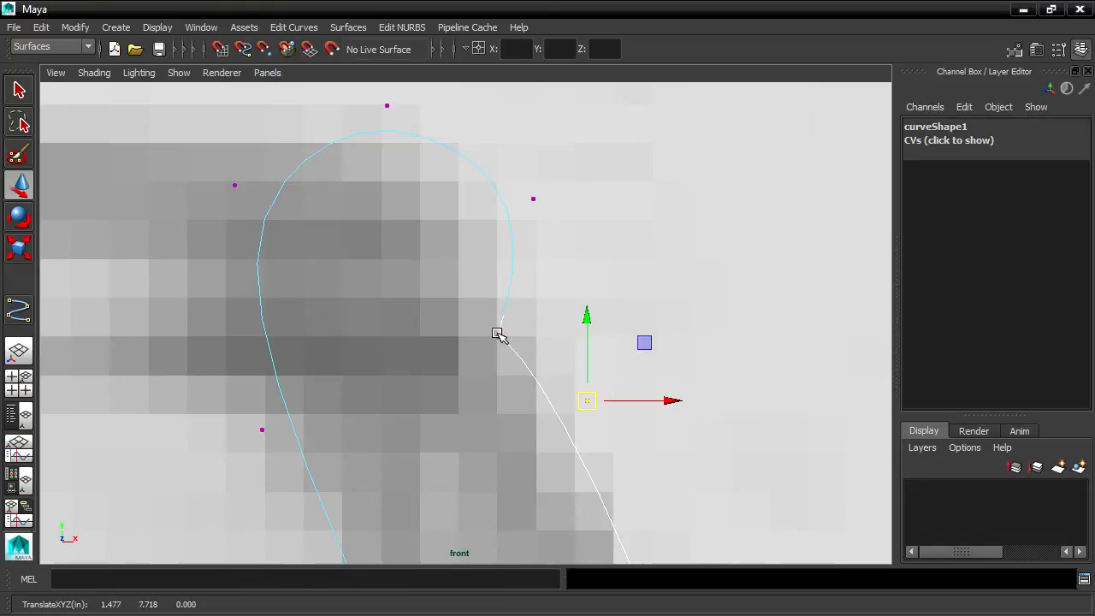
# Step: Reposition the control vertices just below the glass rim, snapping the outlying vertex onto its neighbour to form a sharp corner
pyautogui.click(497, 333)
pyautogui.moveTo(503, 333); pyautogui.dragTo(517, 453)
pyautogui.click(669, 349)
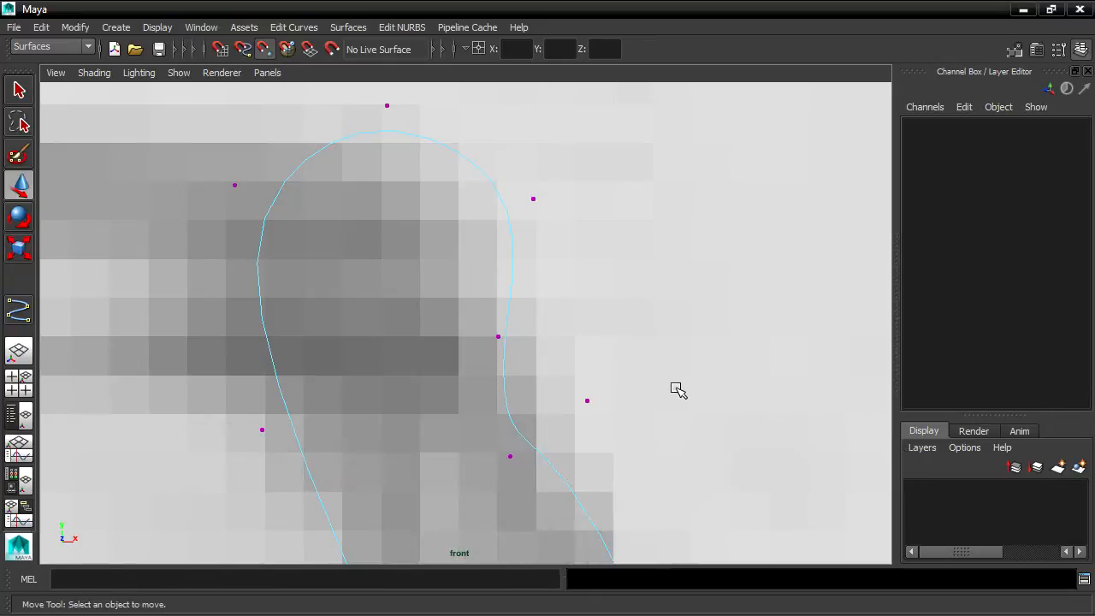
pyautogui.click(587, 401)
pyautogui.moveTo(589, 399); pyautogui.dragTo(501, 362)
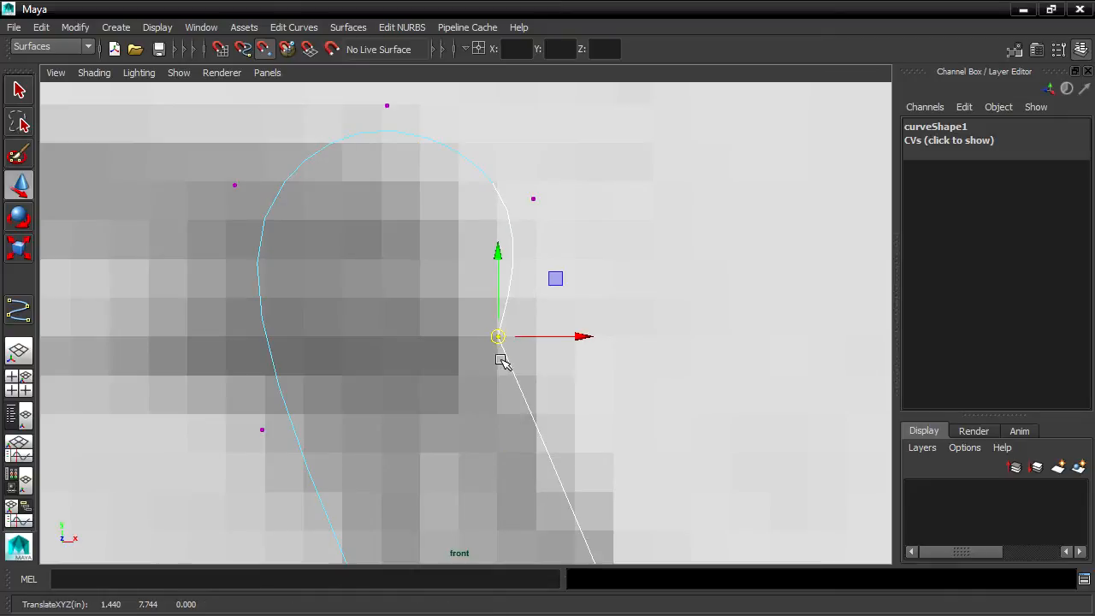
# Step: Adjust the curve's end vertex at the bowl's inner base vertically along the centre axis to a Y of about 4.6
pyautogui.scroll(-10, 704, 349)
pyautogui.keyDown('alt'); pyautogui.moveTo(591, 431); pyautogui.dragTo(751, 65, button='middle'); pyautogui.keyUp('alt')
pyautogui.scroll(3, 747, 318)
pyautogui.keyDown('alt'); pyautogui.moveTo(654, 414); pyautogui.dragTo(667, 367, button='middle'); pyautogui.keyUp('alt')
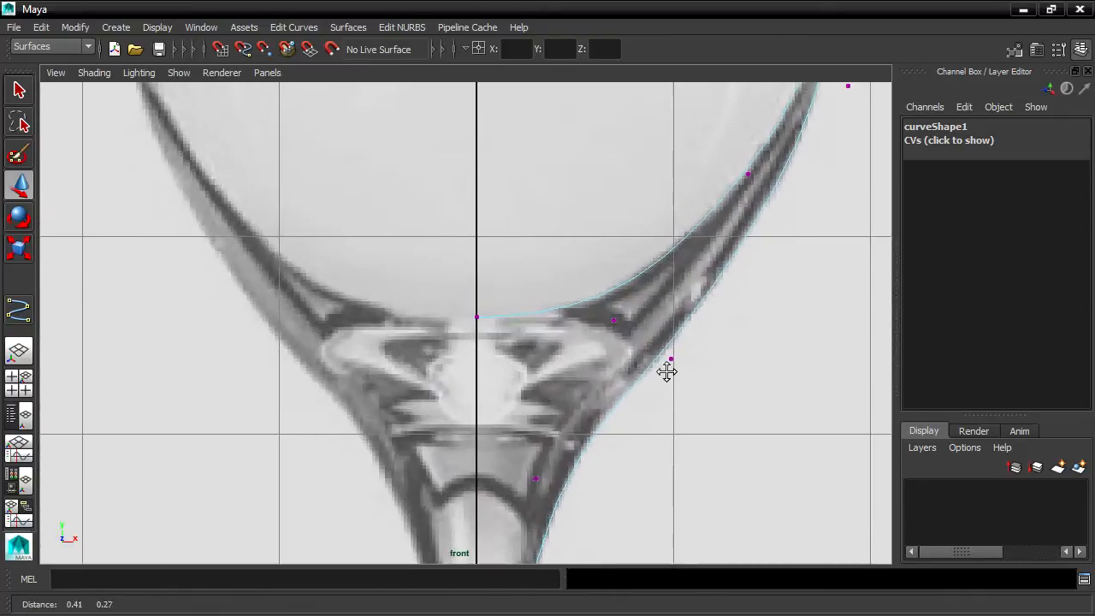
pyautogui.scroll(5, 667, 367)
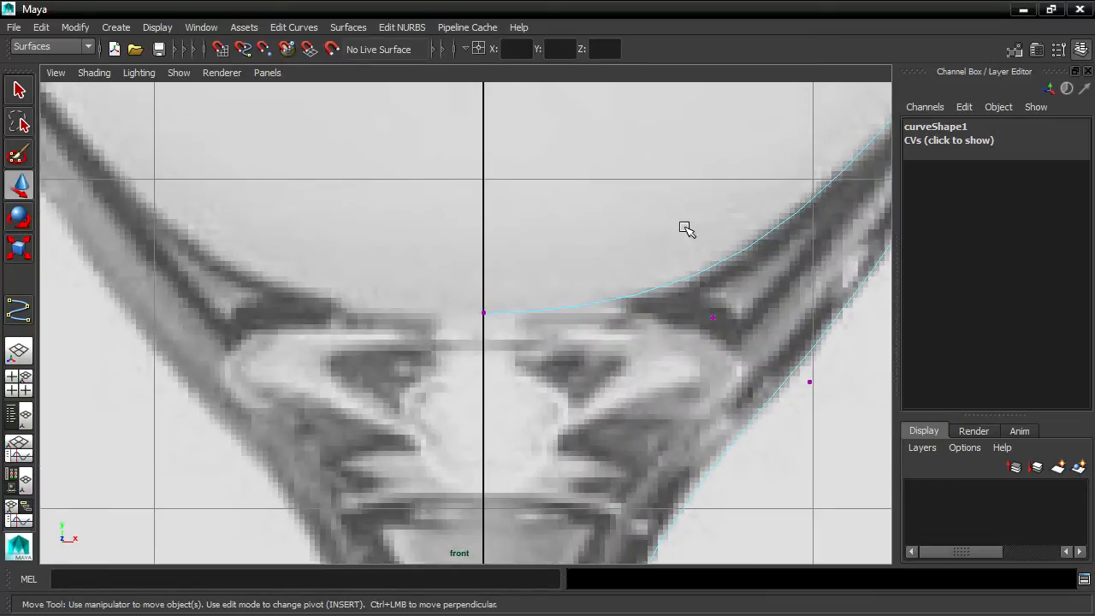
pyautogui.click(484, 310)
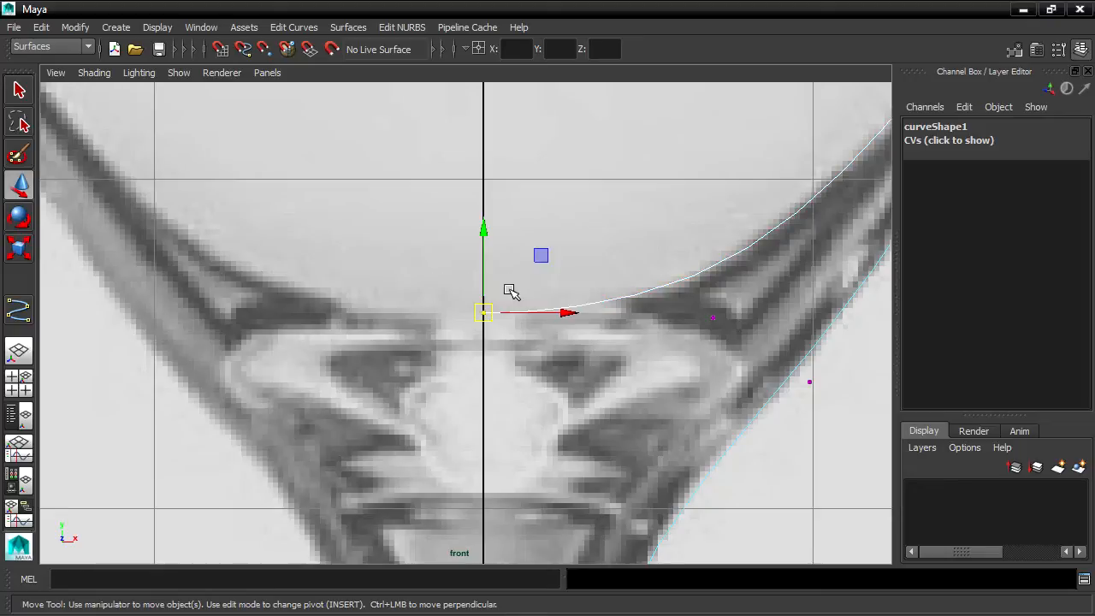
pyautogui.moveTo(489, 247); pyautogui.dragTo(487, 245)
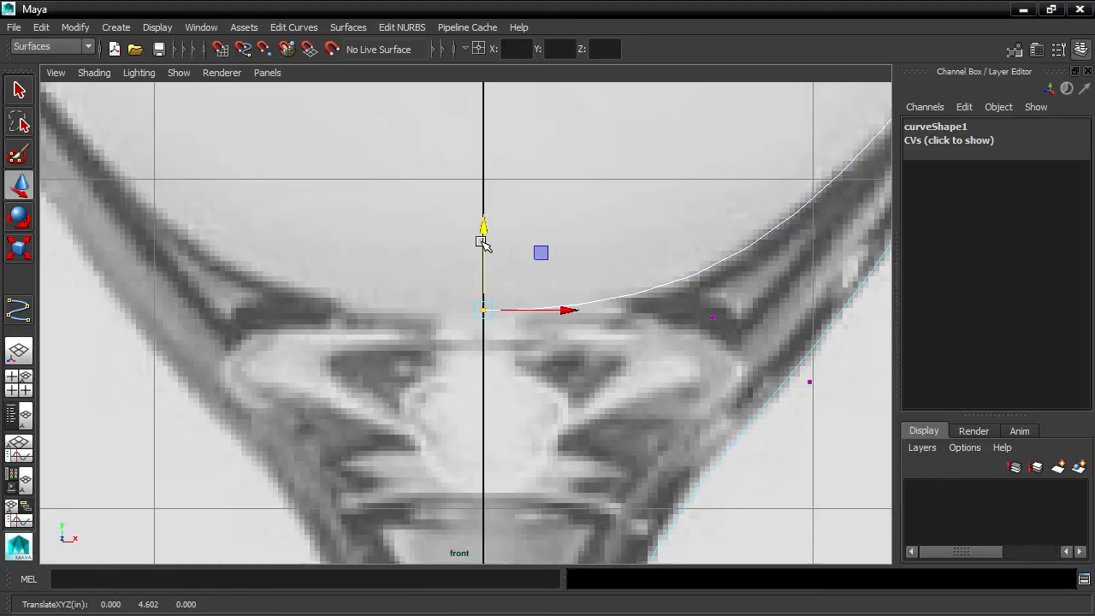
pyautogui.click(476, 350)
pyautogui.moveTo(469, 253); pyautogui.dragTo(514, 350)
pyautogui.moveTo(488, 237); pyautogui.dragTo(494, 355)
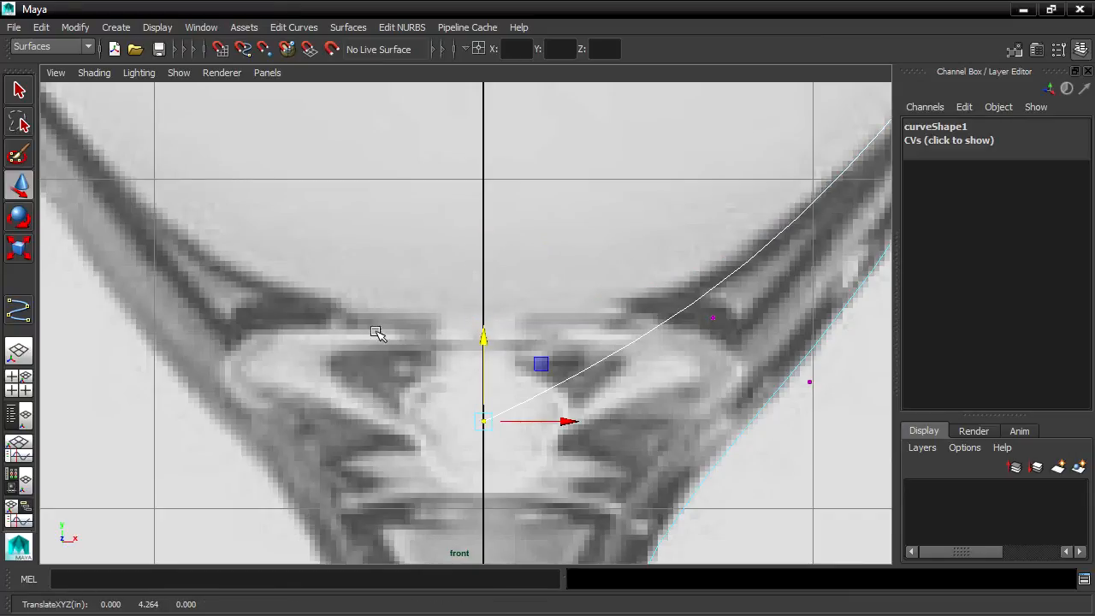
pyautogui.moveTo(483, 390); pyautogui.dragTo(485, 206)
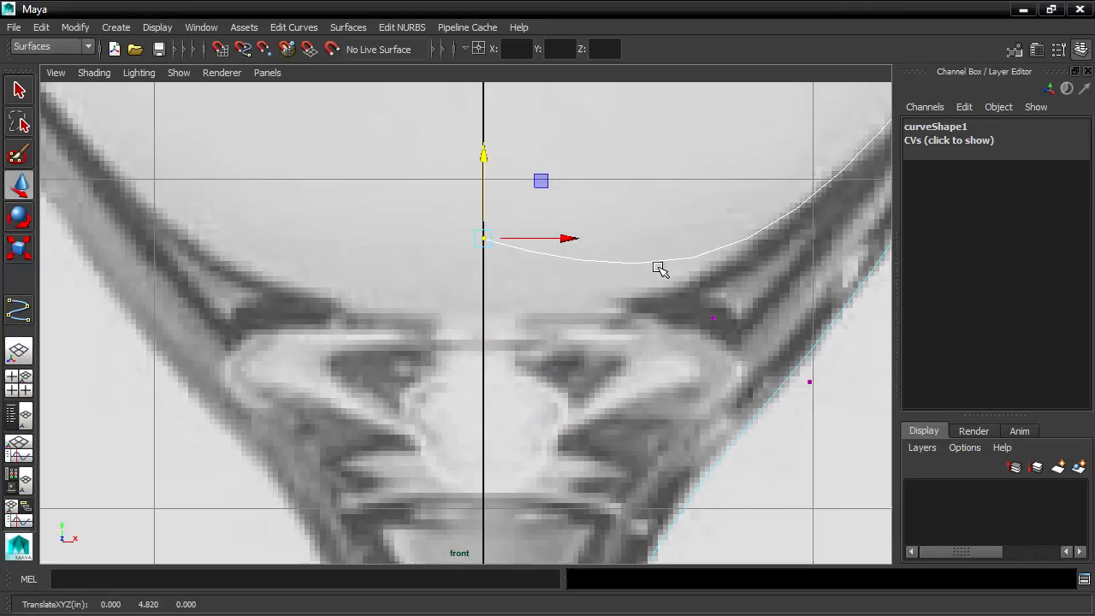
pyautogui.moveTo(486, 158); pyautogui.dragTo(486, 230)
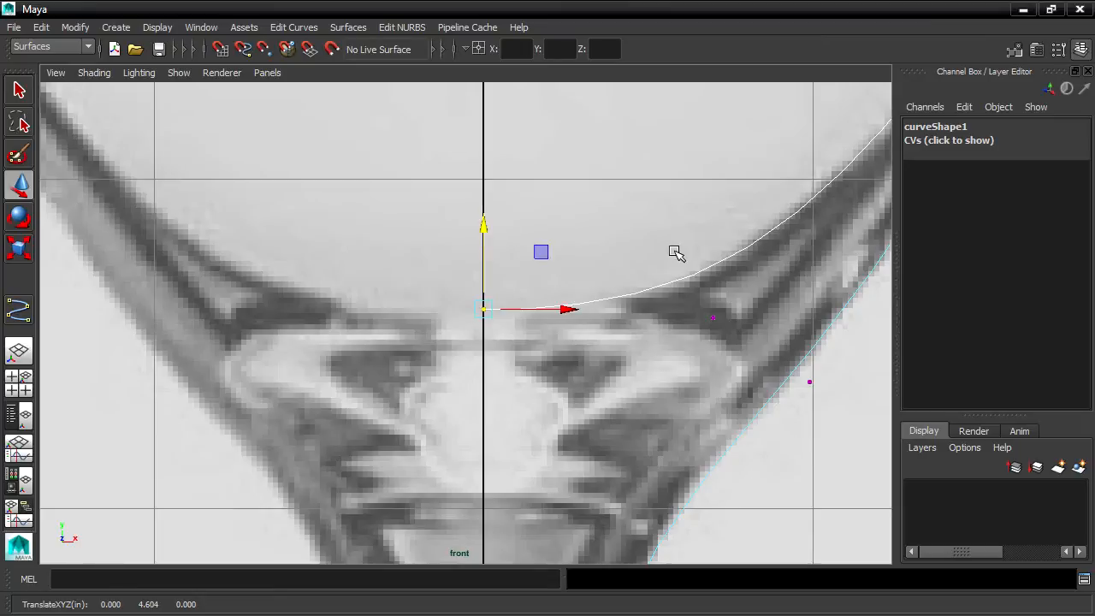
# Step: Return the profile curve to object mode, deselect it, and save an incremented version of the scene
pyautogui.scroll(-8, 648, 237)
pyautogui.keyDown('alt'); pyautogui.moveTo(655, 350); pyautogui.dragTo(656, 326, button='middle'); pyautogui.keyUp('alt')
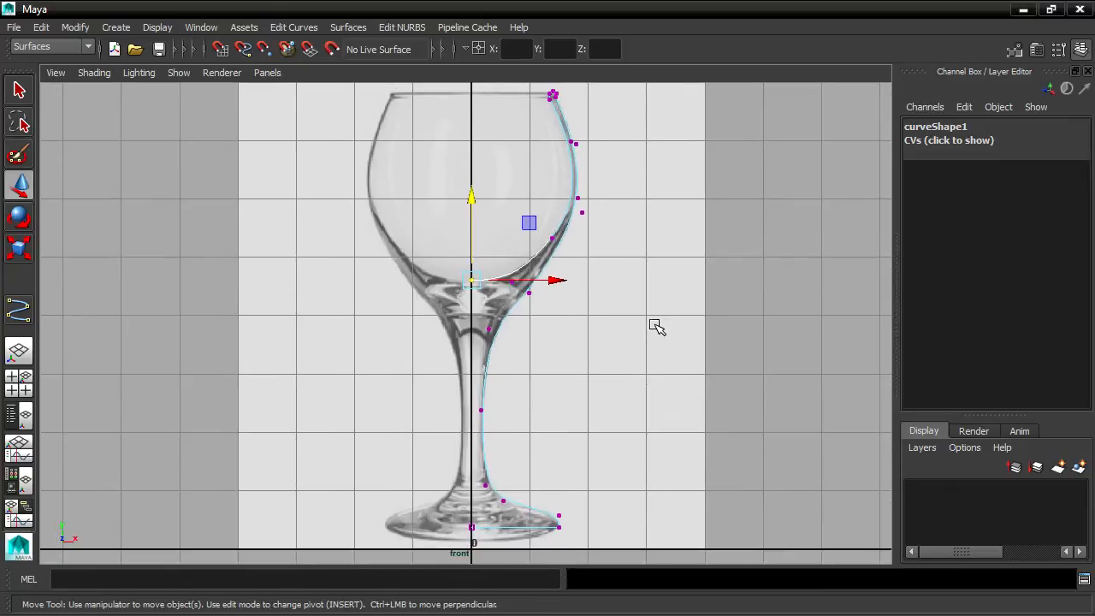
pyautogui.rightClick(537, 254)
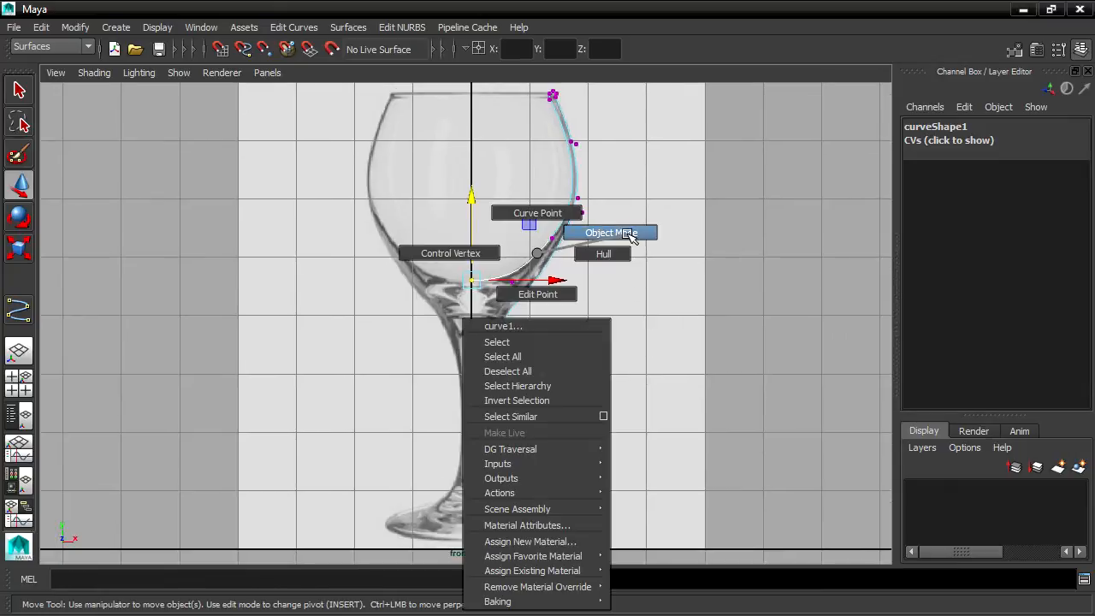
pyautogui.click(629, 233)
pyautogui.click(776, 269)
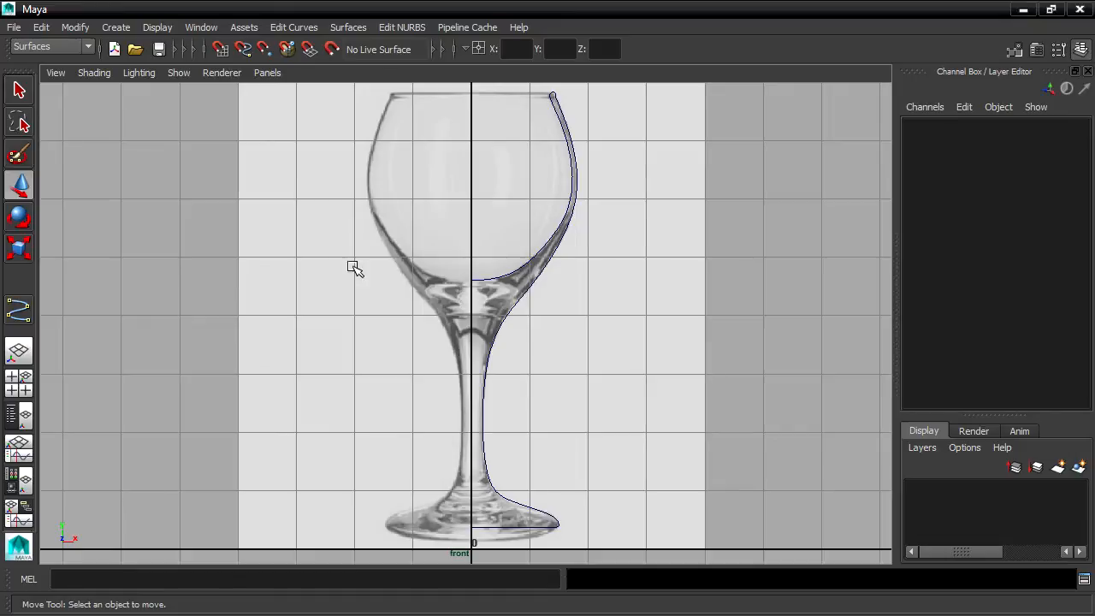
pyautogui.click(12, 28)
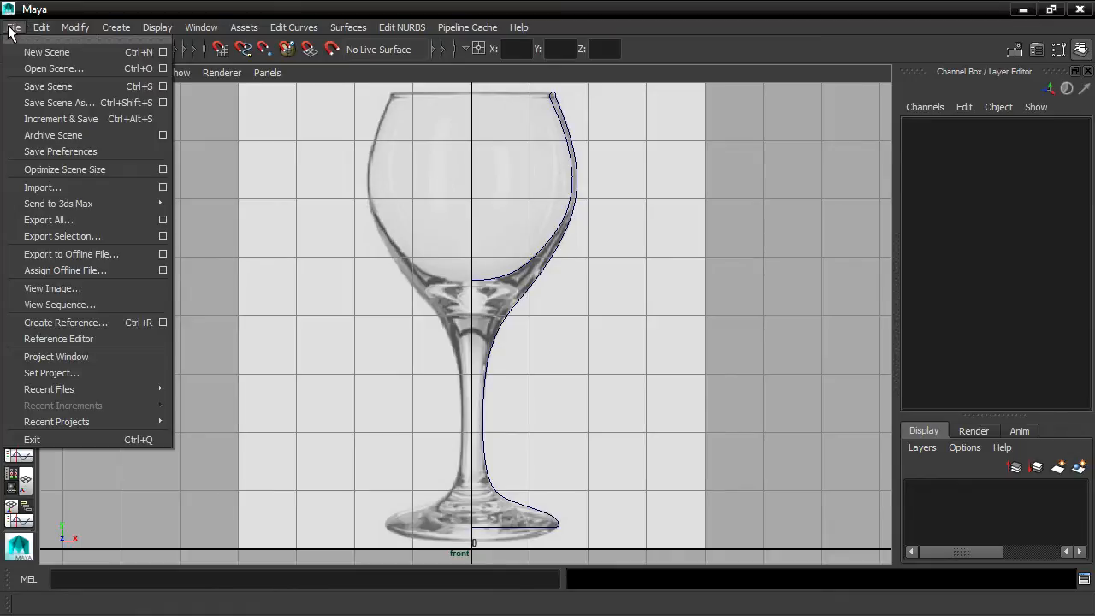
pyautogui.click(133, 117)
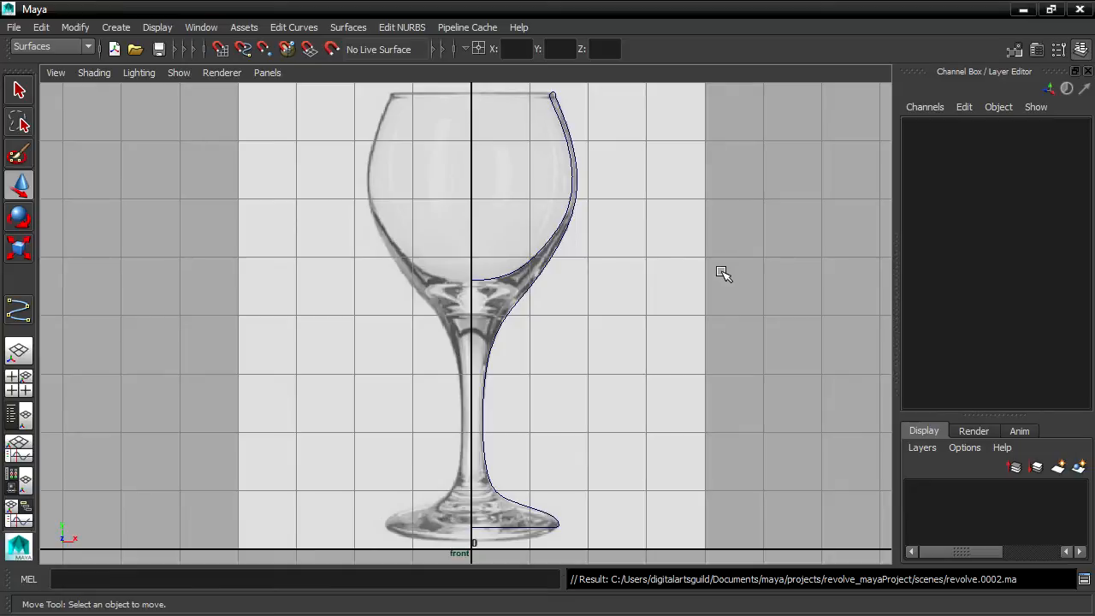
# Step: Show the scene in the four-view layout and select the whole profile curve with the Select tool
pyautogui.press('space')
pyautogui.keyDown('alt'); pyautogui.moveTo(696, 264); pyautogui.dragTo(641, 289); pyautogui.keyUp('alt')
pyautogui.keyDown('alt'); pyautogui.moveTo(631, 220); pyautogui.dragTo(639, 327); pyautogui.keyUp('alt')
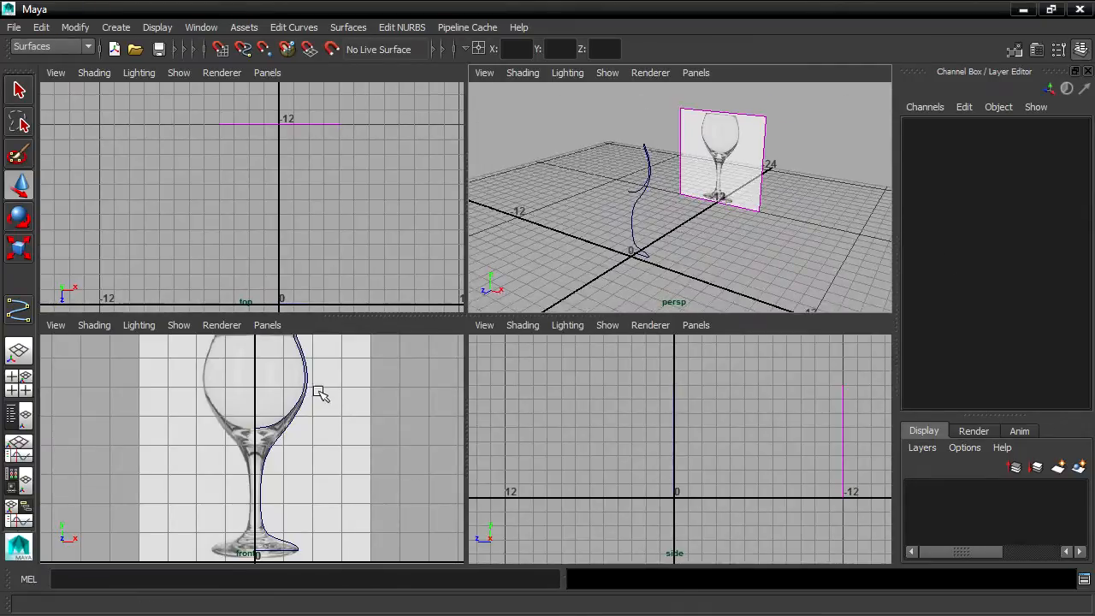
pyautogui.keyDown('alt'); pyautogui.moveTo(398, 245); pyautogui.dragTo(386, 159, button='middle'); pyautogui.keyUp('alt')
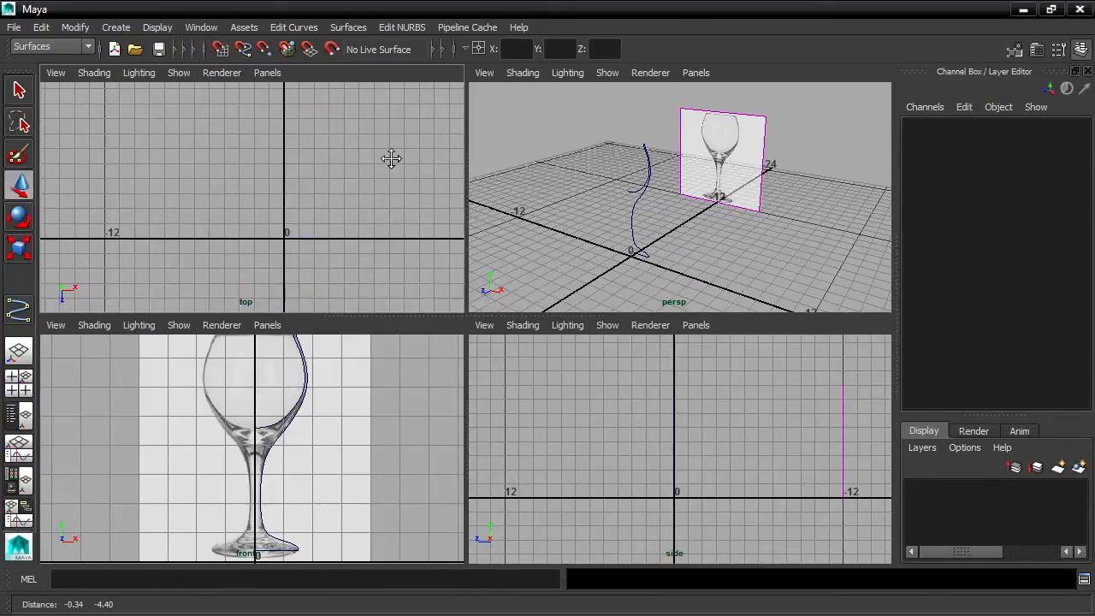
pyautogui.moveTo(204, 166); pyautogui.dragTo(393, 293)
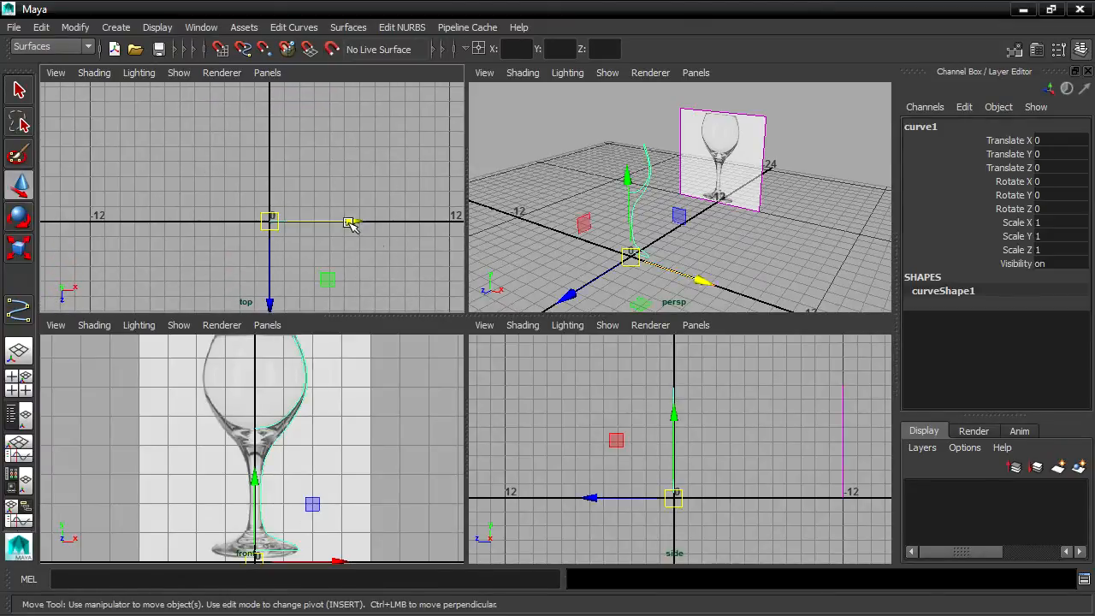
pyautogui.press('q')
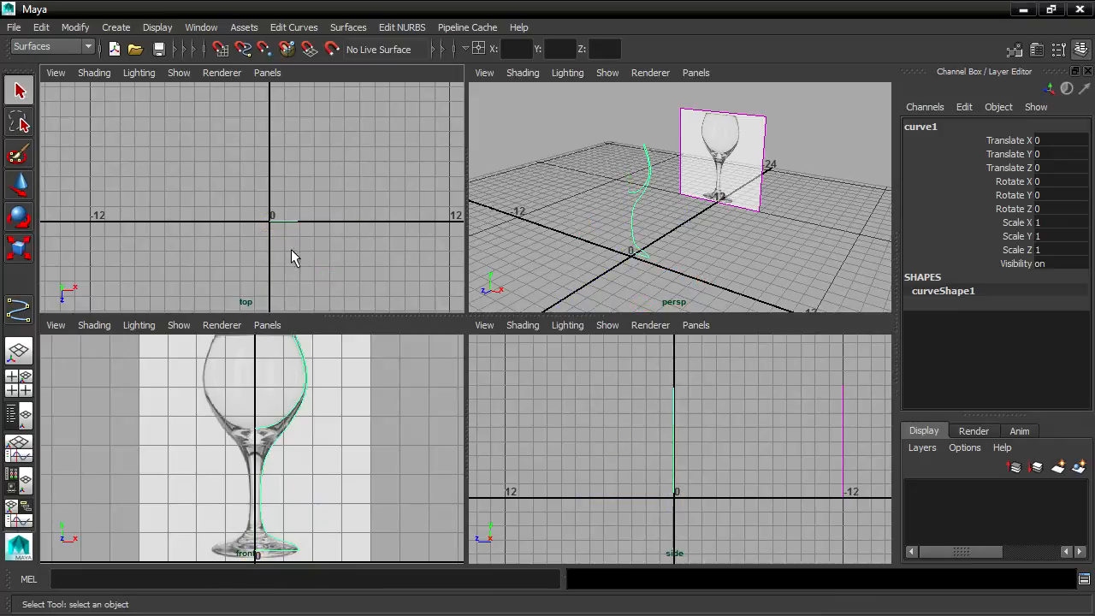
pyautogui.keyDown('alt'); pyautogui.moveTo(744, 460); pyautogui.dragTo(739, 466, button='middle'); pyautogui.keyUp('alt')
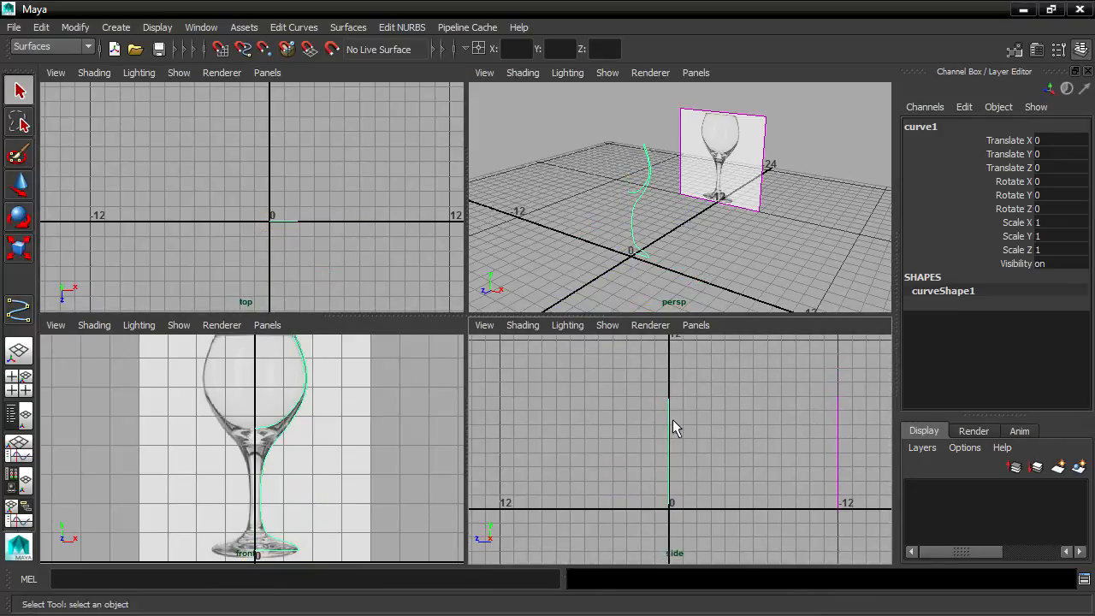
pyautogui.keyDown('alt'); pyautogui.moveTo(727, 301); pyautogui.dragTo(687, 237); pyautogui.keyUp('alt')
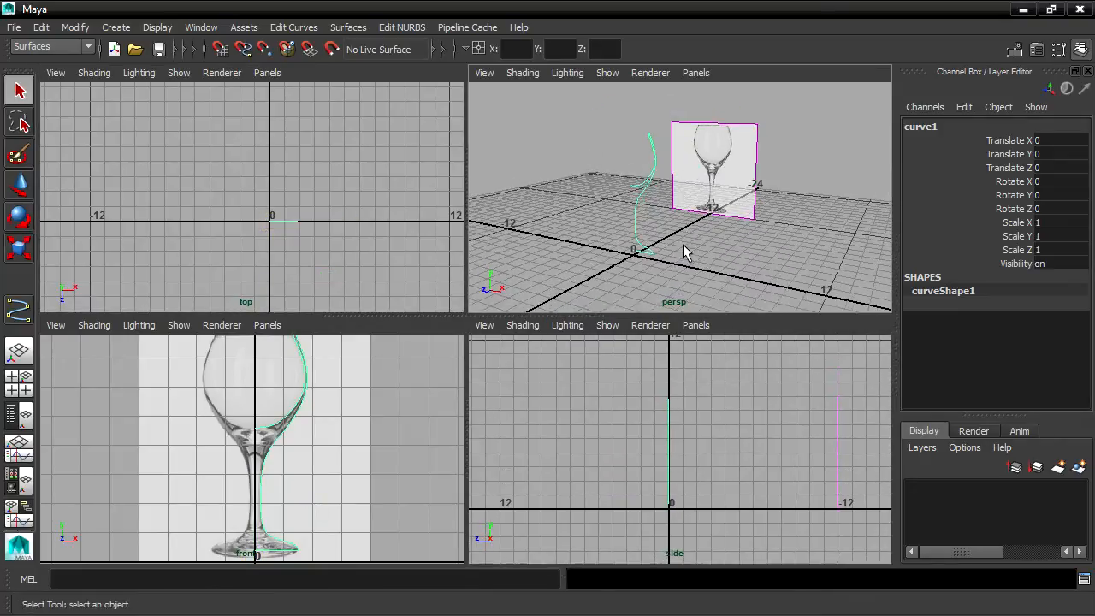
pyautogui.click(687, 237)
pyautogui.click(649, 199)
pyautogui.keyDown('alt'); pyautogui.moveTo(741, 302); pyautogui.dragTo(698, 287); pyautogui.keyUp('alt')
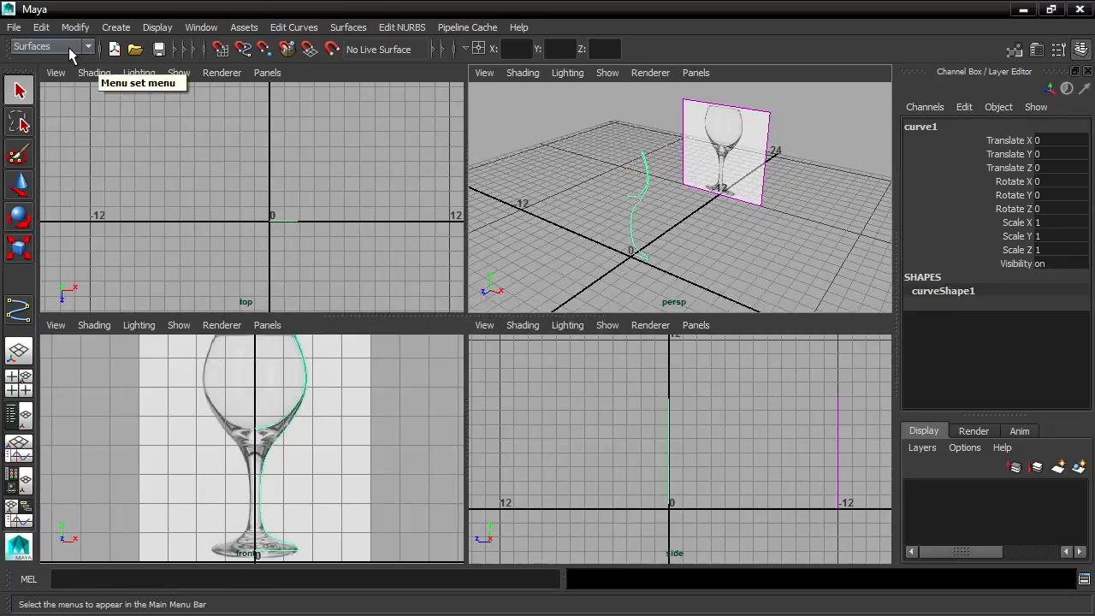
# Step: Revolve the profile curve around Y with polygon output, the Quads type and the General tessellation method
pyautogui.click(355, 29)
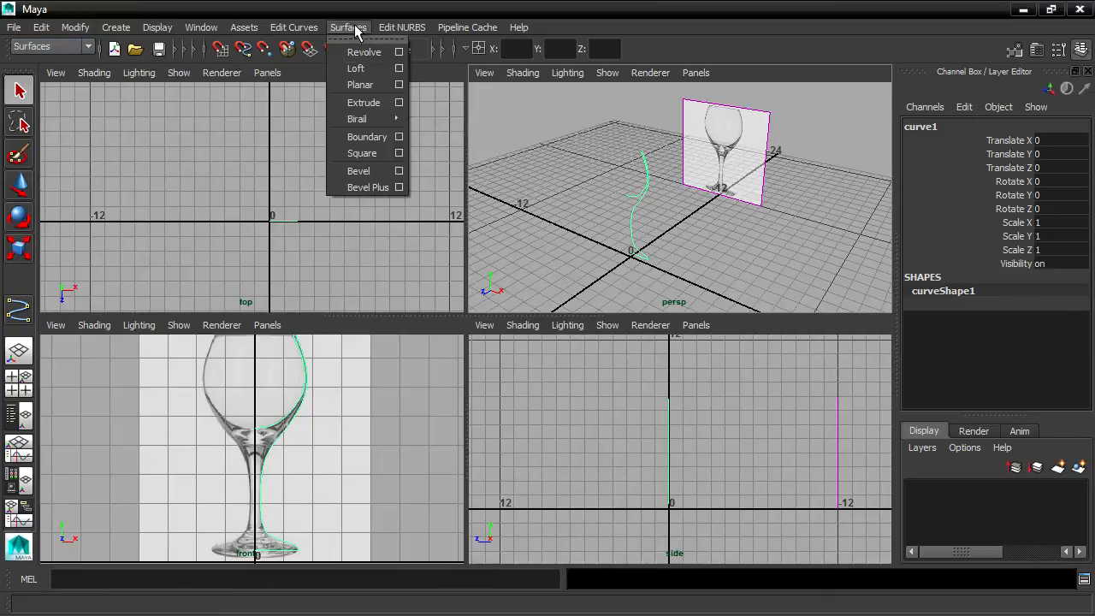
pyautogui.click(399, 52)
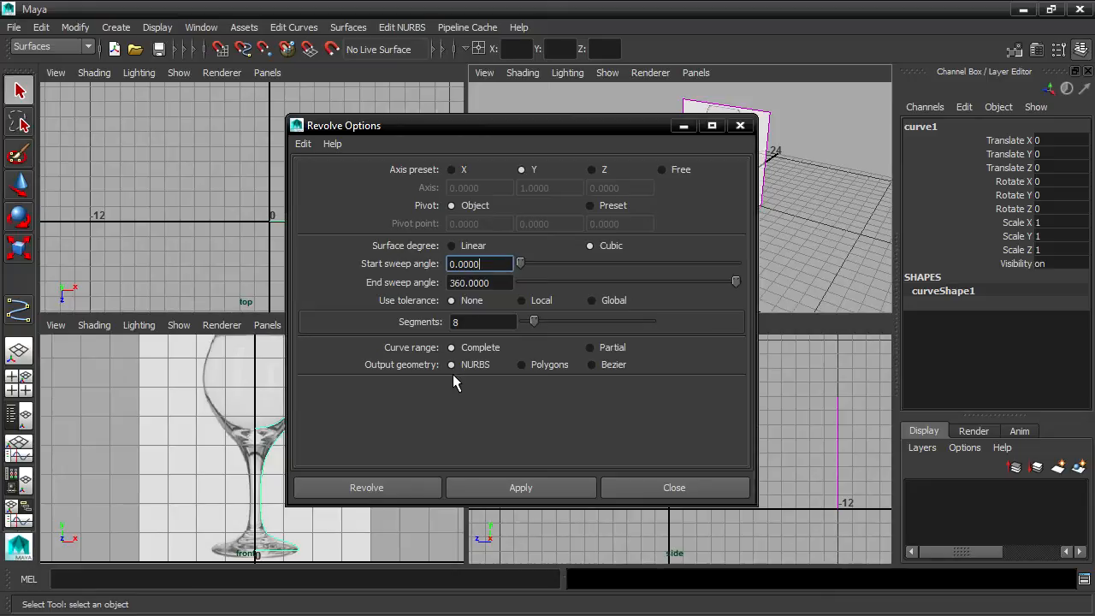
pyautogui.click(522, 365)
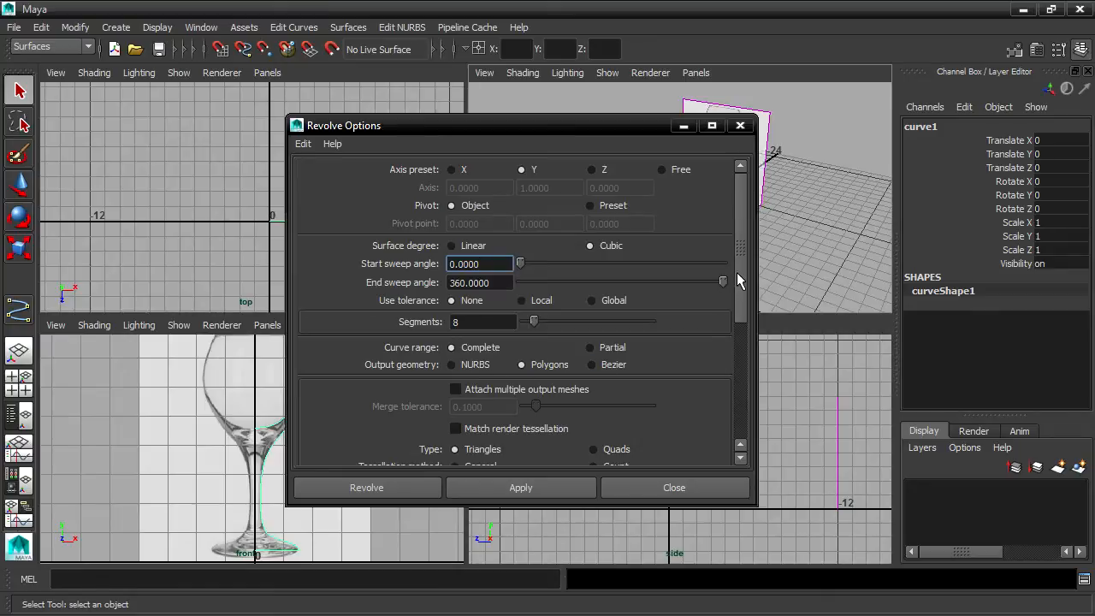
pyautogui.moveTo(735, 276); pyautogui.dragTo(730, 353)
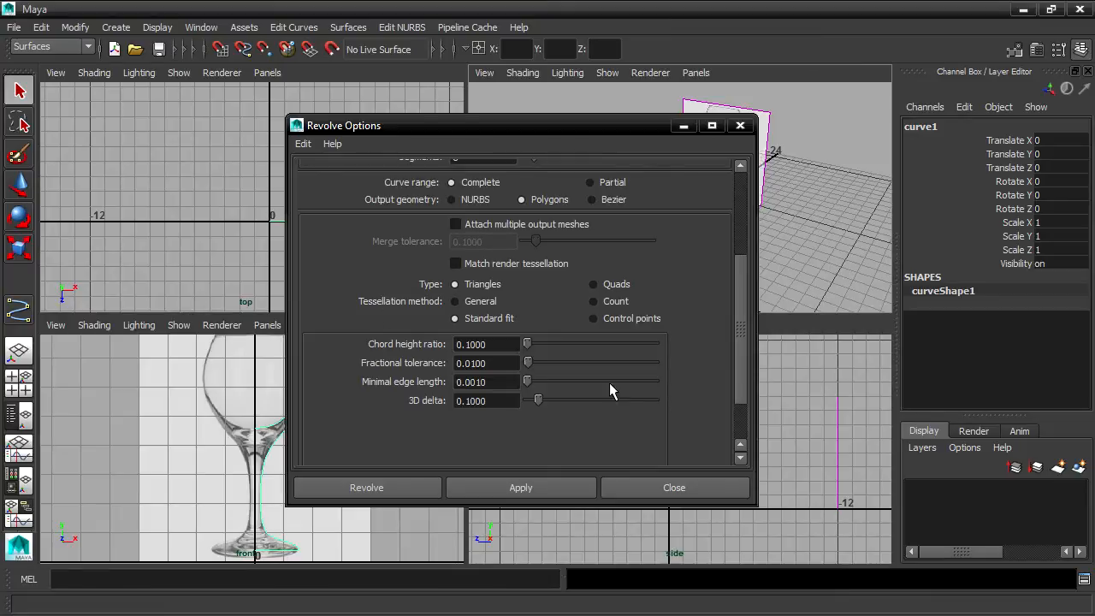
pyautogui.click(594, 283)
pyautogui.click(455, 301)
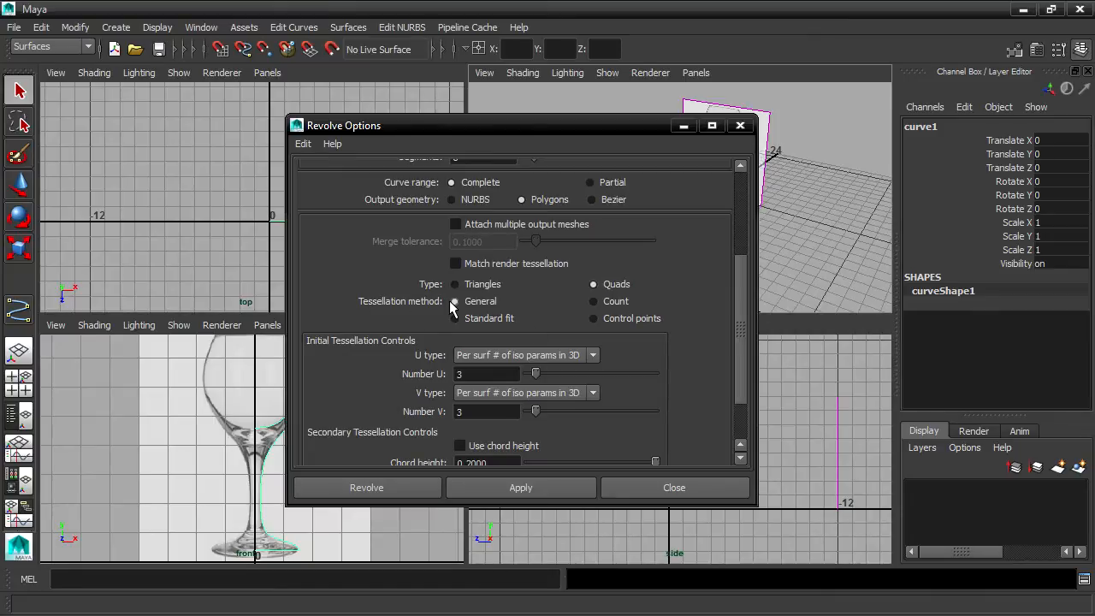
pyautogui.click(418, 488)
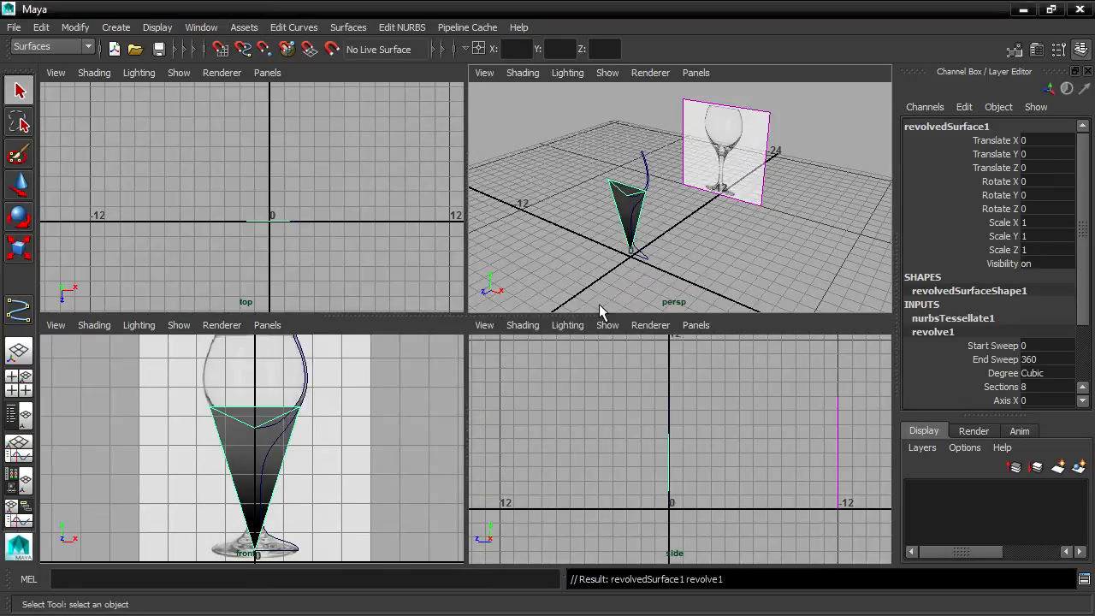
# Step: Set the revolved surface's general tessellation to a U Number of 20 and a V Number of 21 in its nurbsTessellate1 attributes
pyautogui.moveTo(661, 241)
pyautogui.keyDown('alt'); pyautogui.mouseDown()
pyautogui.moveTo(754, 232)
pyautogui.moveTo(526, 208)
pyautogui.moveTo(705, 240)
pyautogui.moveTo(686, 225)
pyautogui.moveTo(691, 208)
pyautogui.moveTo(668, 238)
pyautogui.mouseUp(); pyautogui.keyUp('alt')
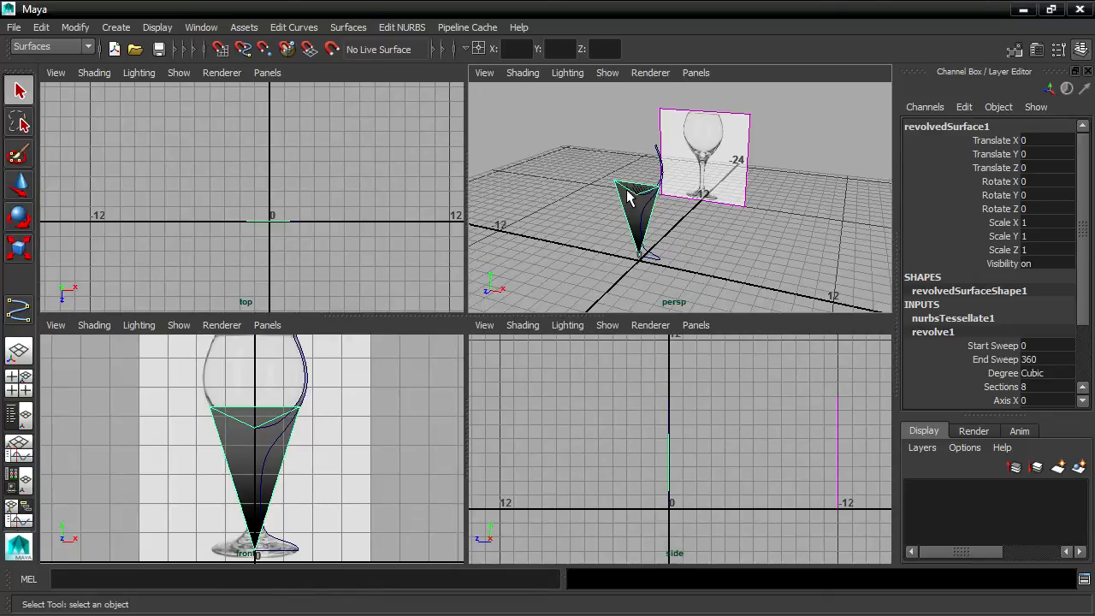
pyautogui.hotkey('ctrl', 'a')
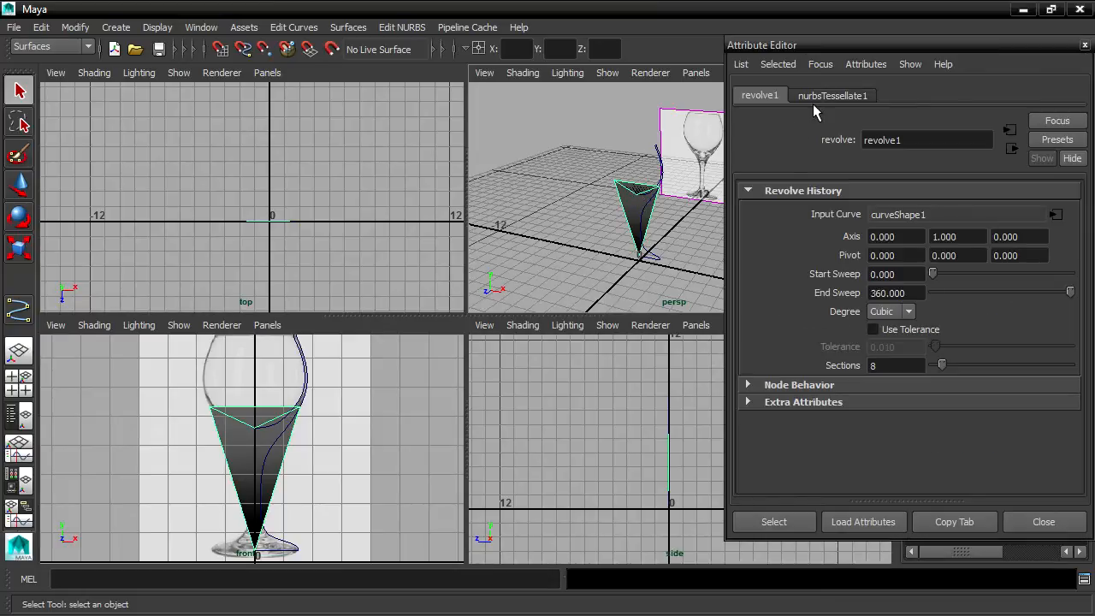
pyautogui.click(862, 97)
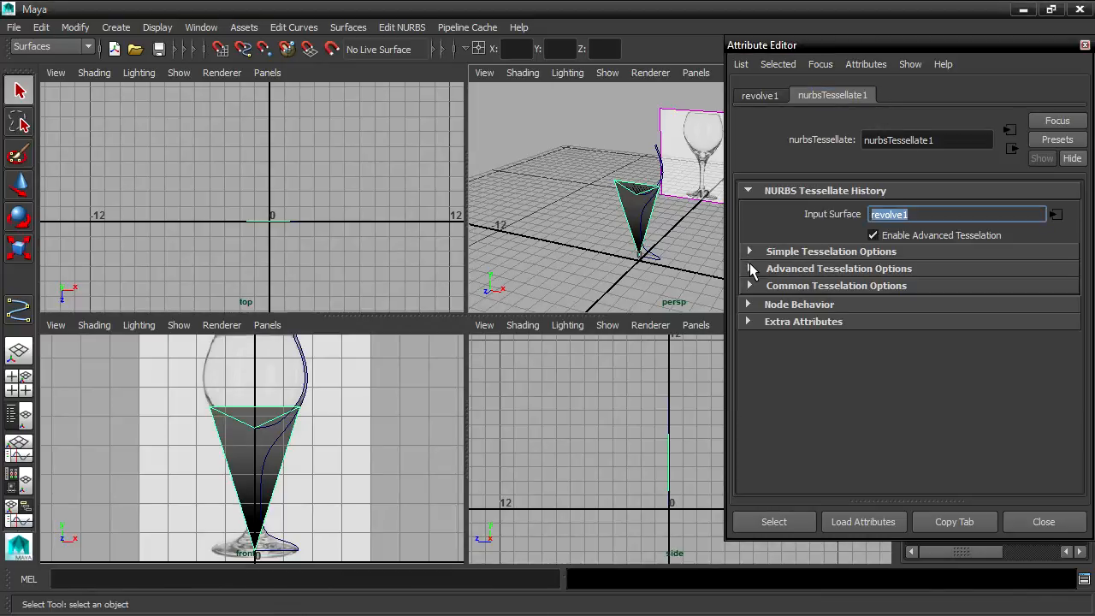
pyautogui.click(750, 268)
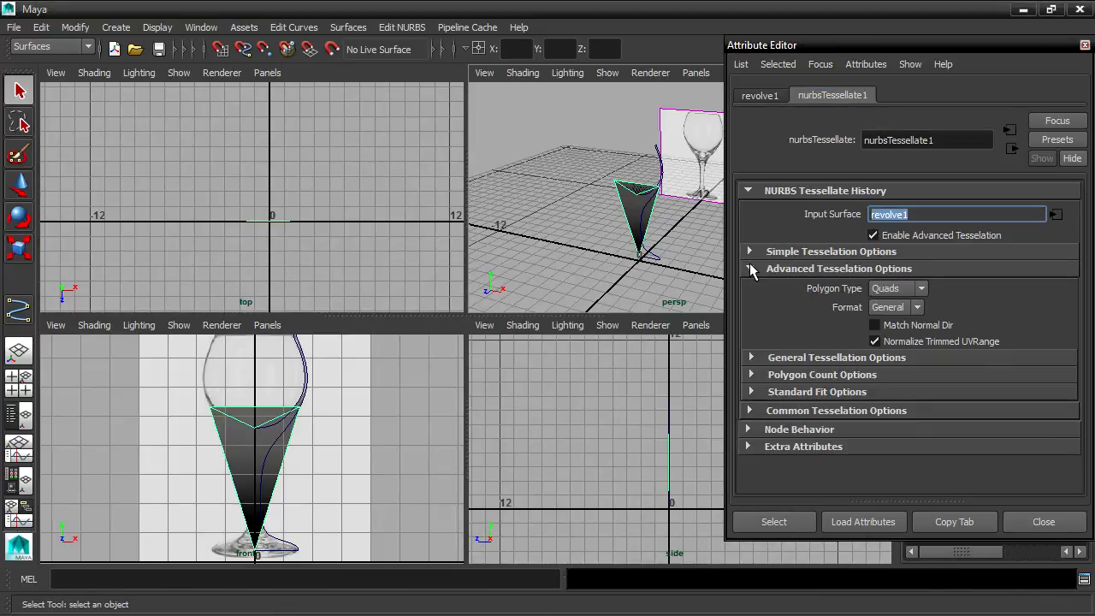
pyautogui.click(750, 358)
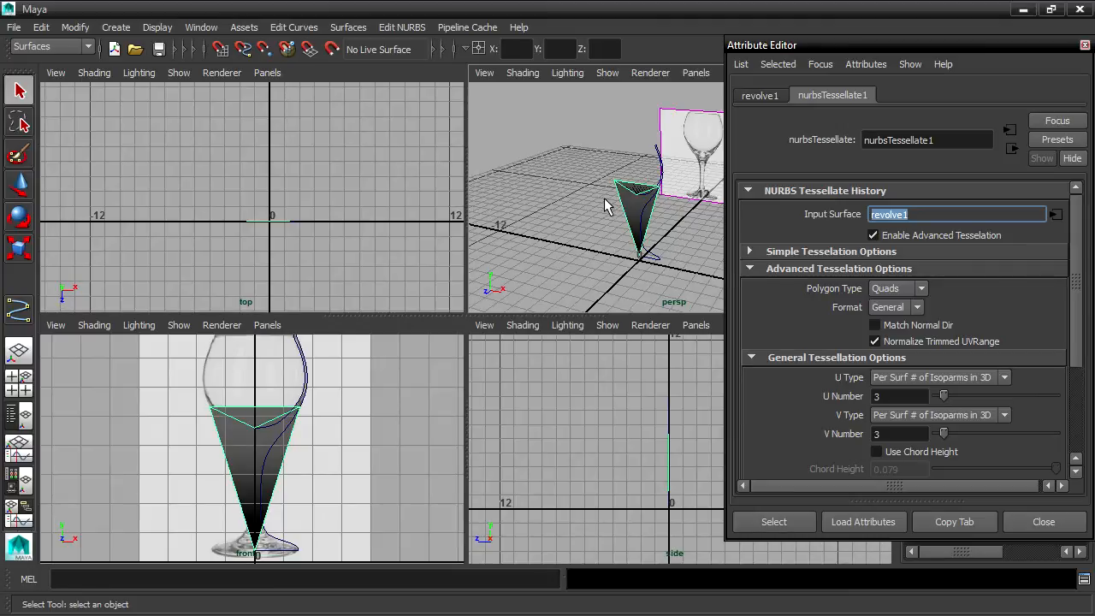
pyautogui.press('space')
pyautogui.scroll(5, 548, 368)
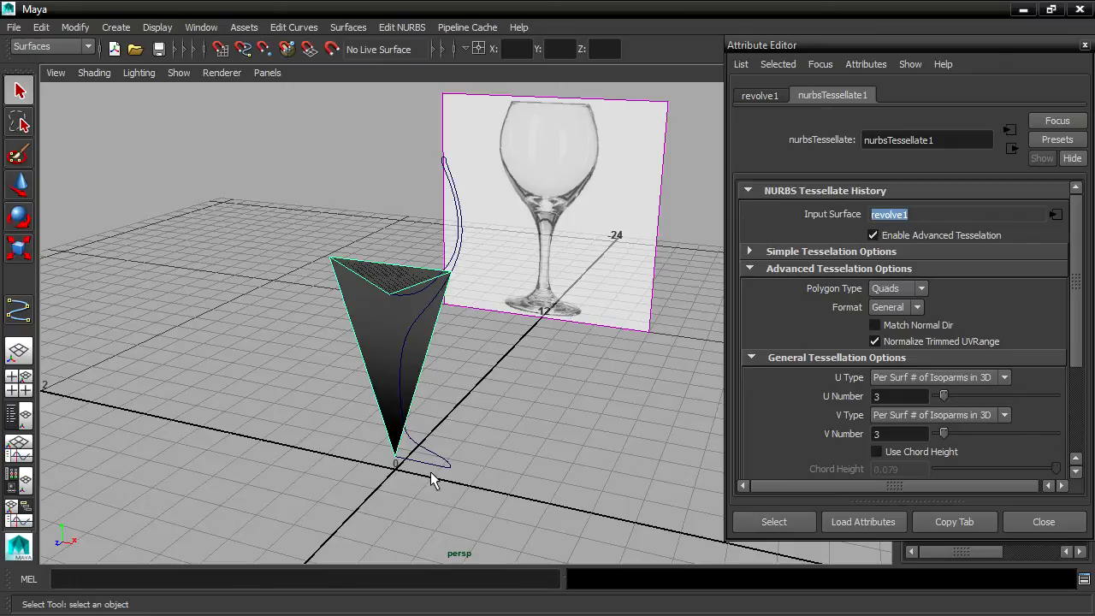
pyautogui.moveTo(944, 396); pyautogui.dragTo(1008, 395)
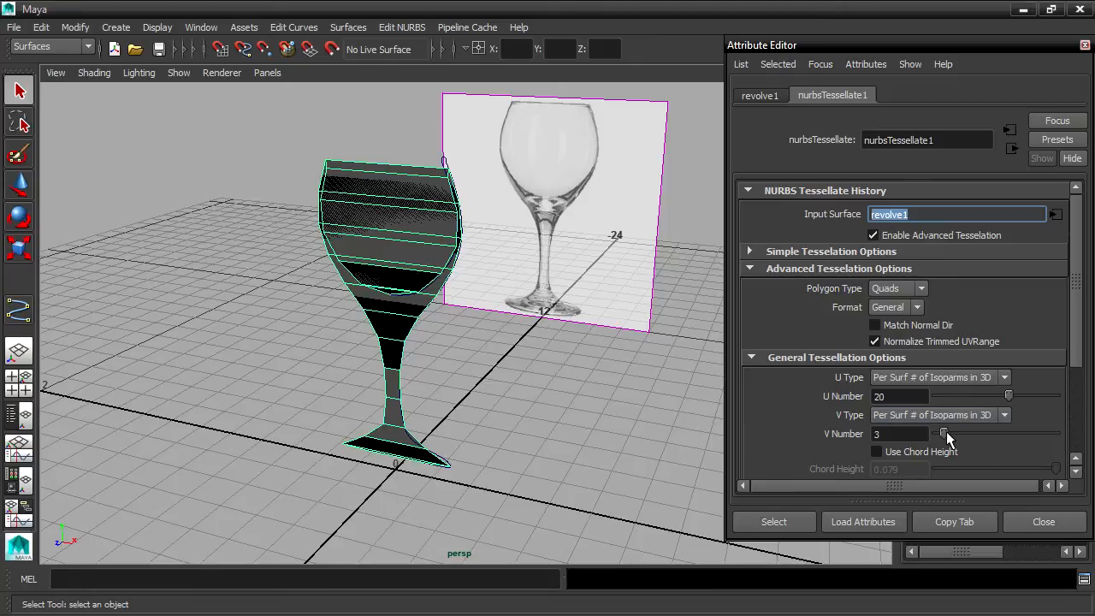
pyautogui.moveTo(948, 435); pyautogui.dragTo(1012, 432)
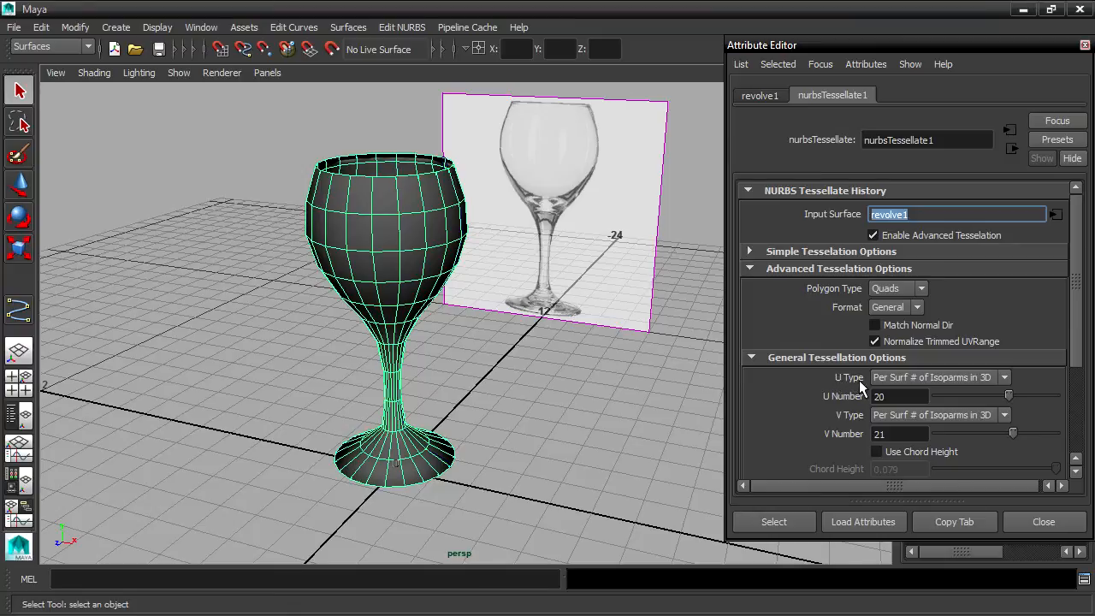
# Step: Set the U Number and V Number to 3 and both the U Type and V Type to Per Span # of Isoparms
pyautogui.moveTo(1009, 395); pyautogui.dragTo(944, 396)
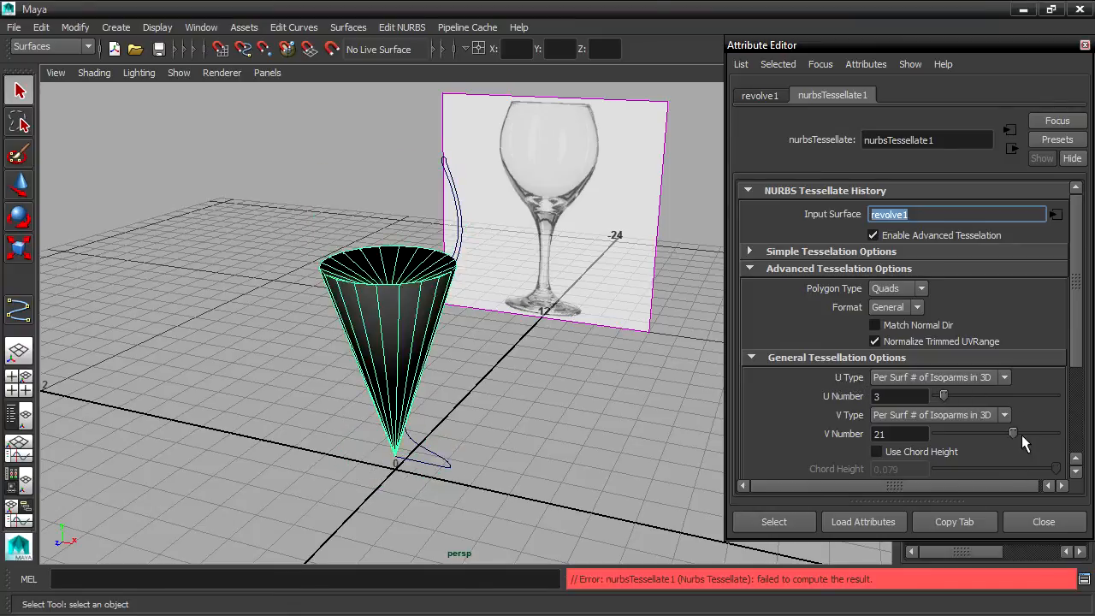
pyautogui.moveTo(1014, 433); pyautogui.dragTo(945, 437)
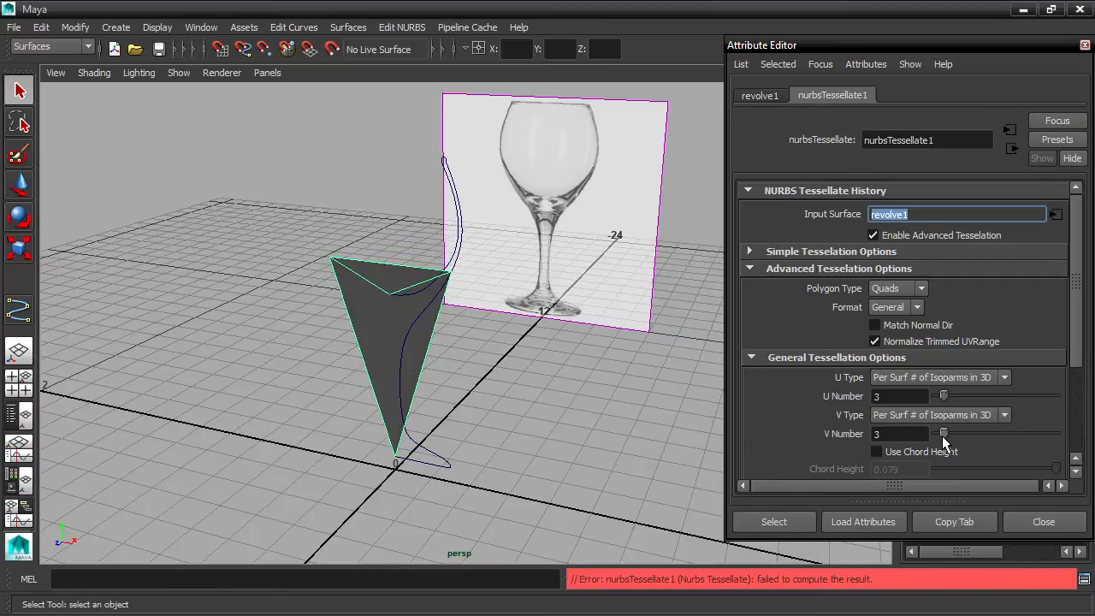
pyautogui.click(906, 378)
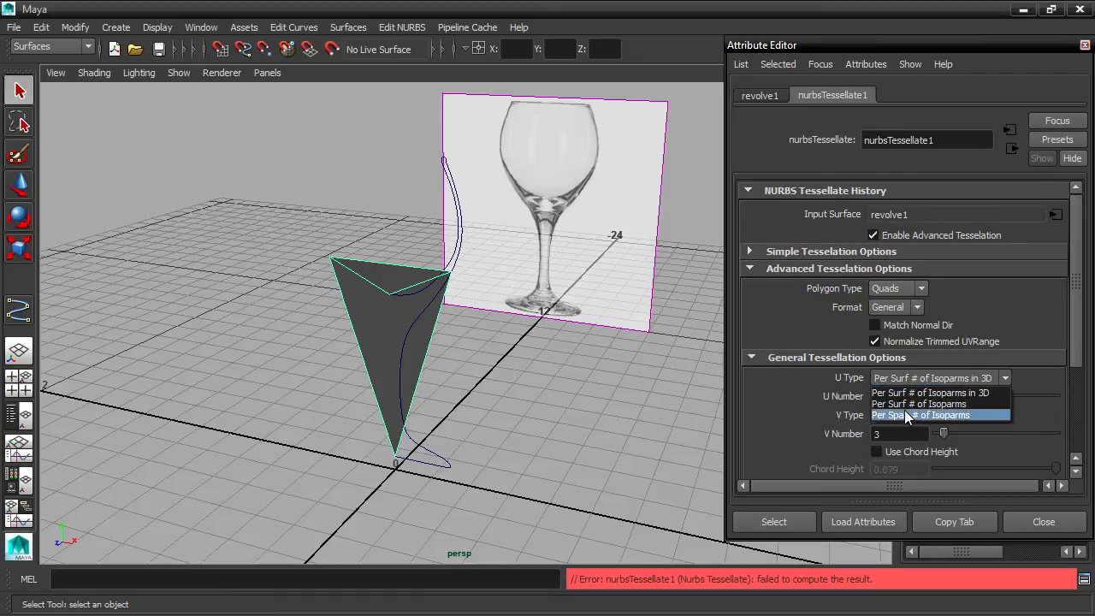
pyautogui.click(978, 414)
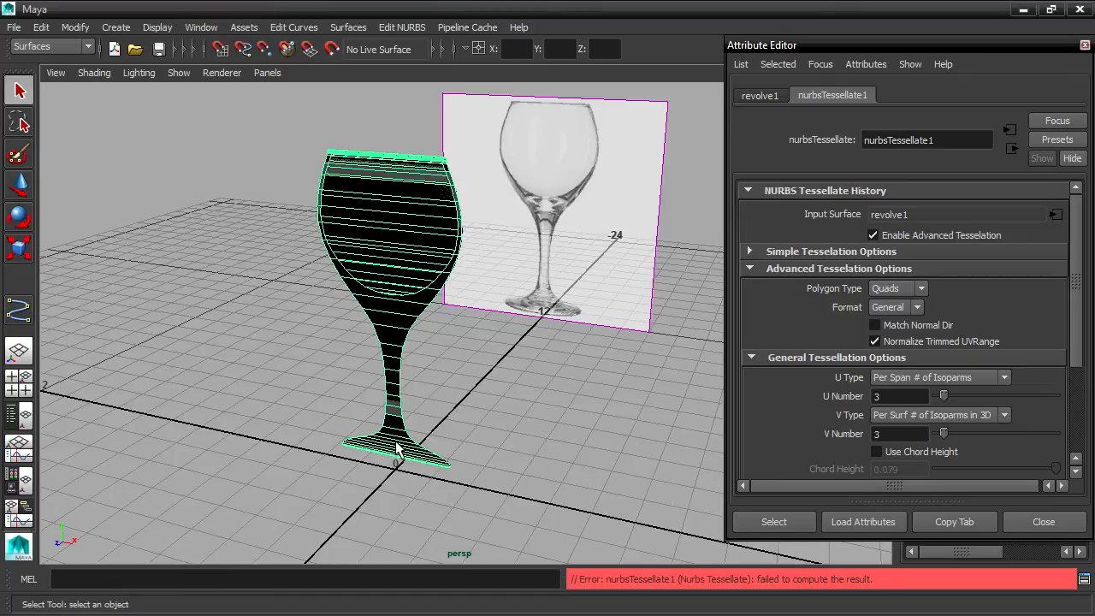
pyautogui.click(928, 414)
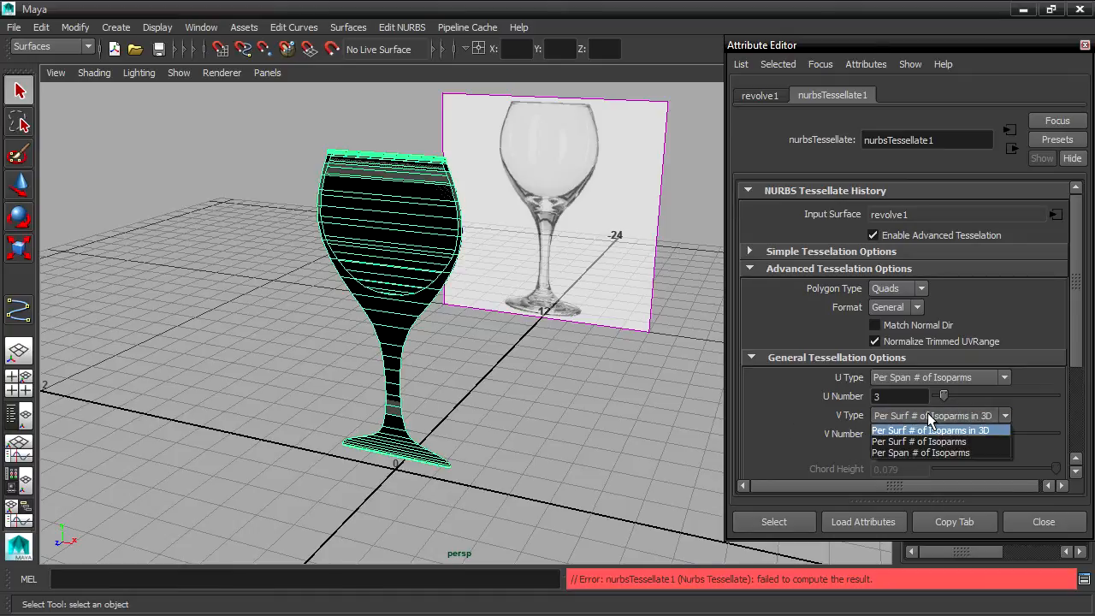
pyautogui.click(981, 452)
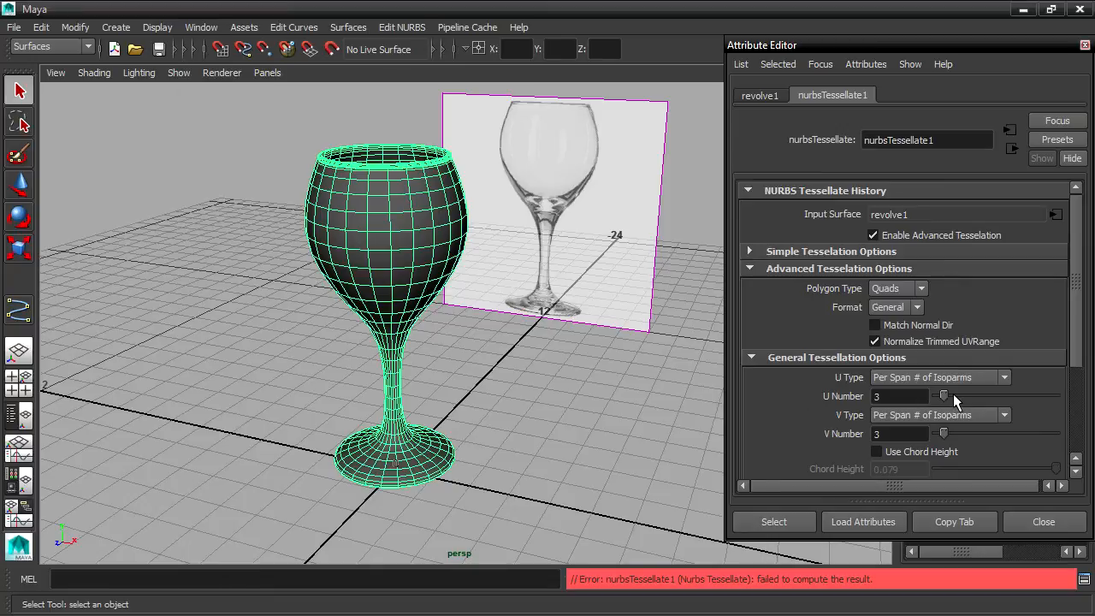
# Step: Try a U Number of 2 on the revolved surface and inspect the mesh density around the glass rim
pyautogui.moveTo(945, 397); pyautogui.dragTo(939, 395)
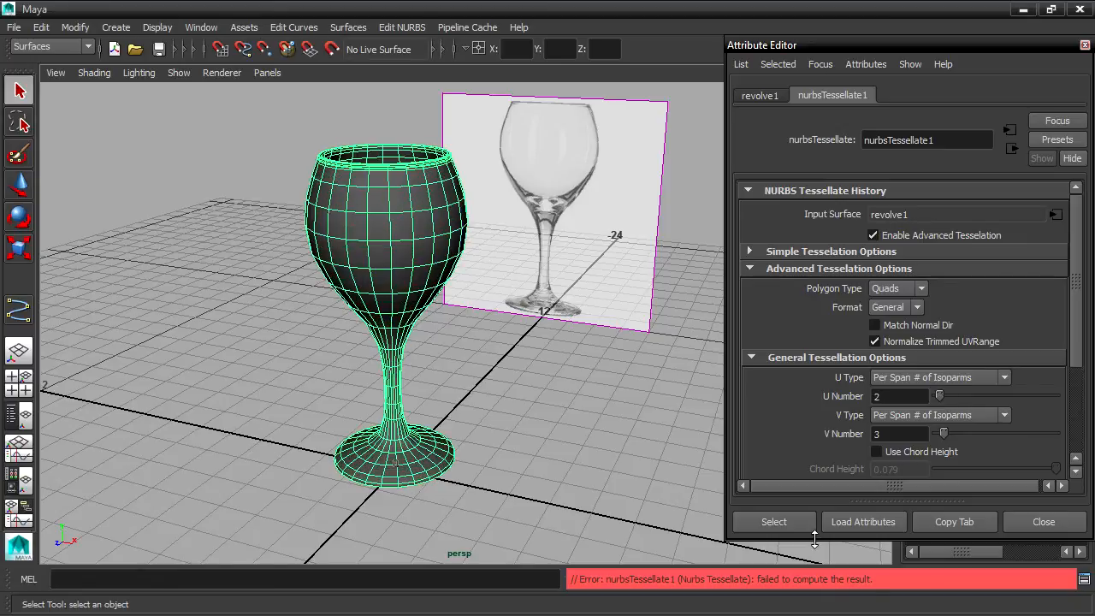
pyautogui.scroll(5, 520, 432)
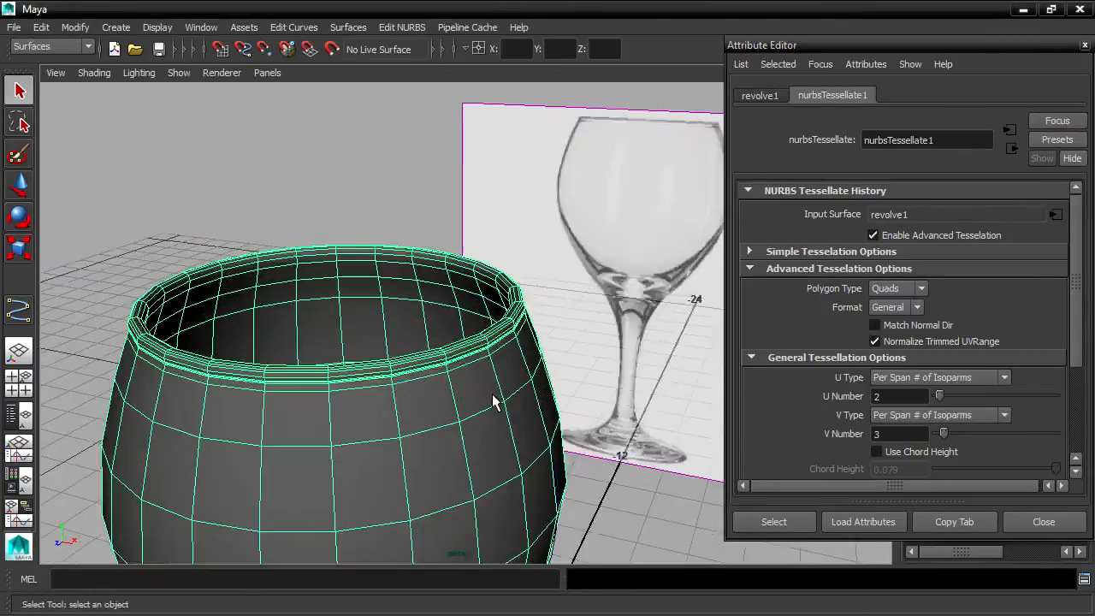
pyautogui.scroll(5, 492, 394)
pyautogui.keyDown('alt'); pyautogui.moveTo(499, 473); pyautogui.dragTo(502, 454); pyautogui.keyUp('alt')
pyautogui.scroll(-5, 376, 310)
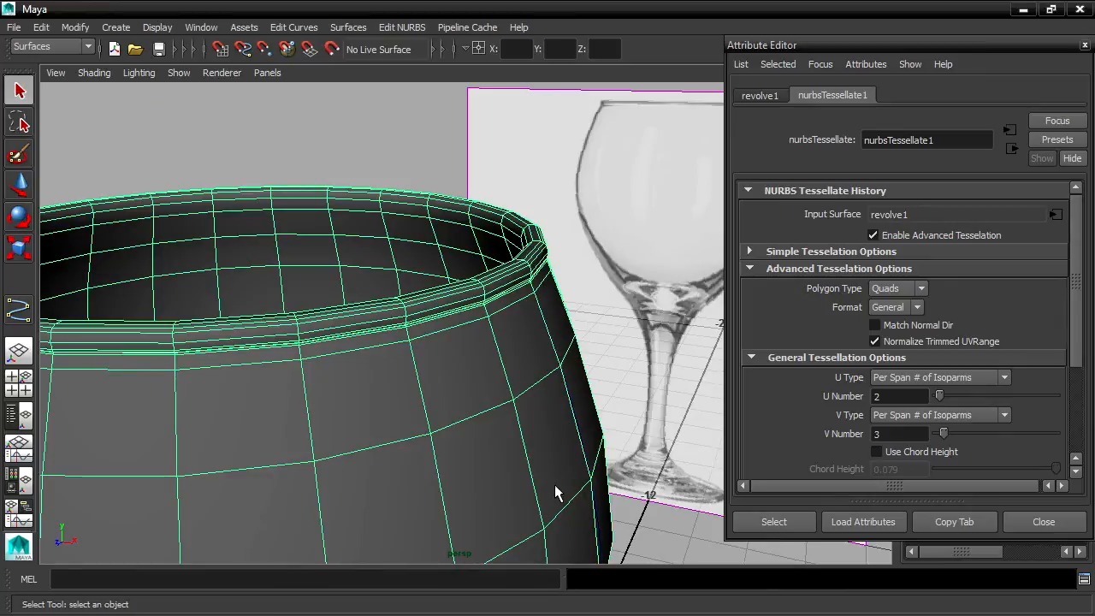
pyautogui.scroll(4, 616, 385)
pyautogui.scroll(-4, 585, 368)
pyautogui.keyDown('alt'); pyautogui.moveTo(585, 368); pyautogui.dragTo(528, 202); pyautogui.keyUp('alt')
# Step: Set the U Number to 4 and the V Number to 5 for the revolved glass
pyautogui.moveTo(940, 398); pyautogui.dragTo(947, 397)
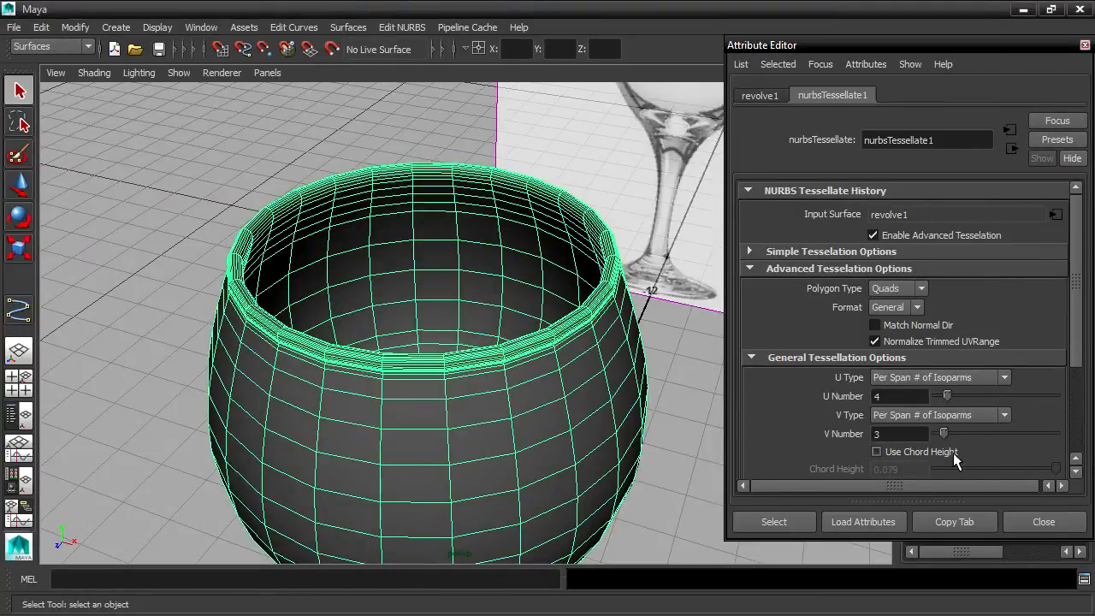
pyautogui.moveTo(944, 435); pyautogui.dragTo(954, 432)
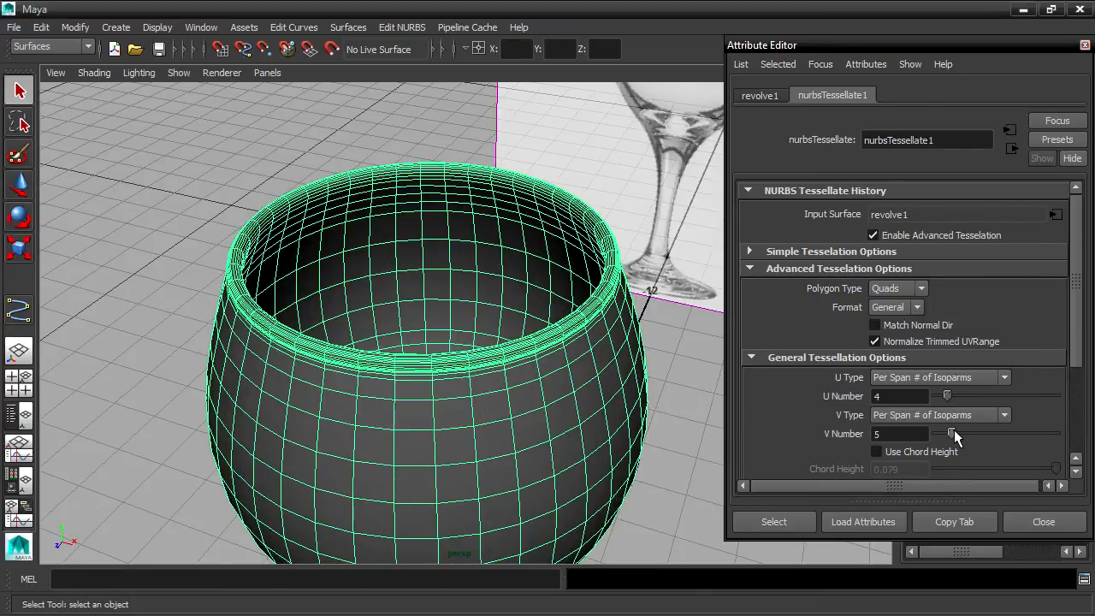
pyautogui.keyDown('alt'); pyautogui.moveTo(470, 421); pyautogui.dragTo(484, 389, button='middle'); pyautogui.keyUp('alt')
pyautogui.scroll(-5, 485, 389)
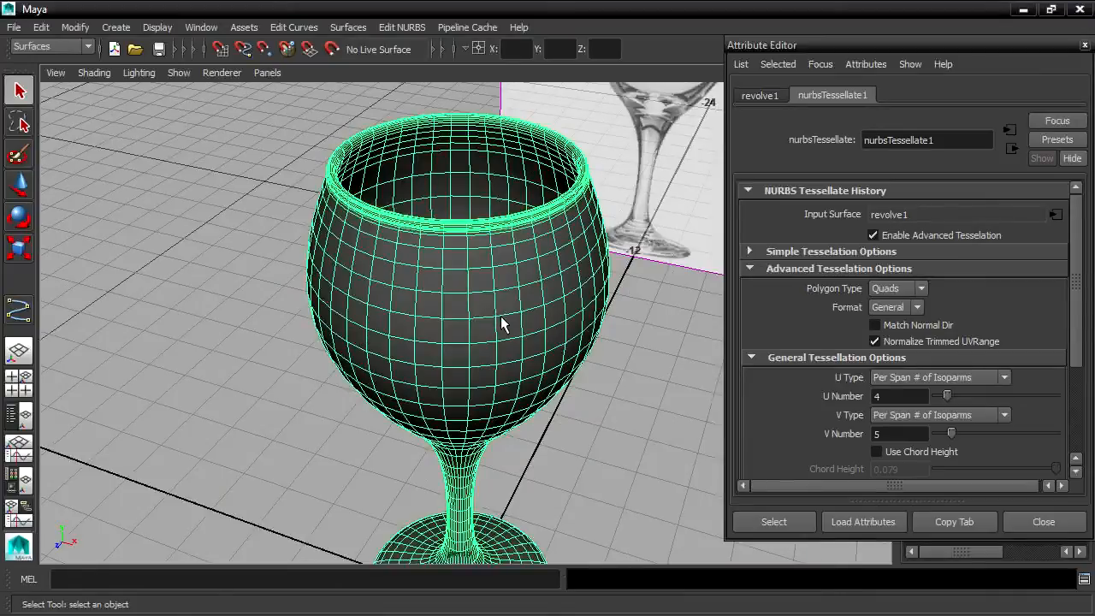
pyautogui.keyDown('alt'); pyautogui.moveTo(502, 320); pyautogui.dragTo(534, 385); pyautogui.keyUp('alt')
pyautogui.keyDown('alt'); pyautogui.moveTo(545, 463); pyautogui.dragTo(492, 437); pyautogui.keyUp('alt')
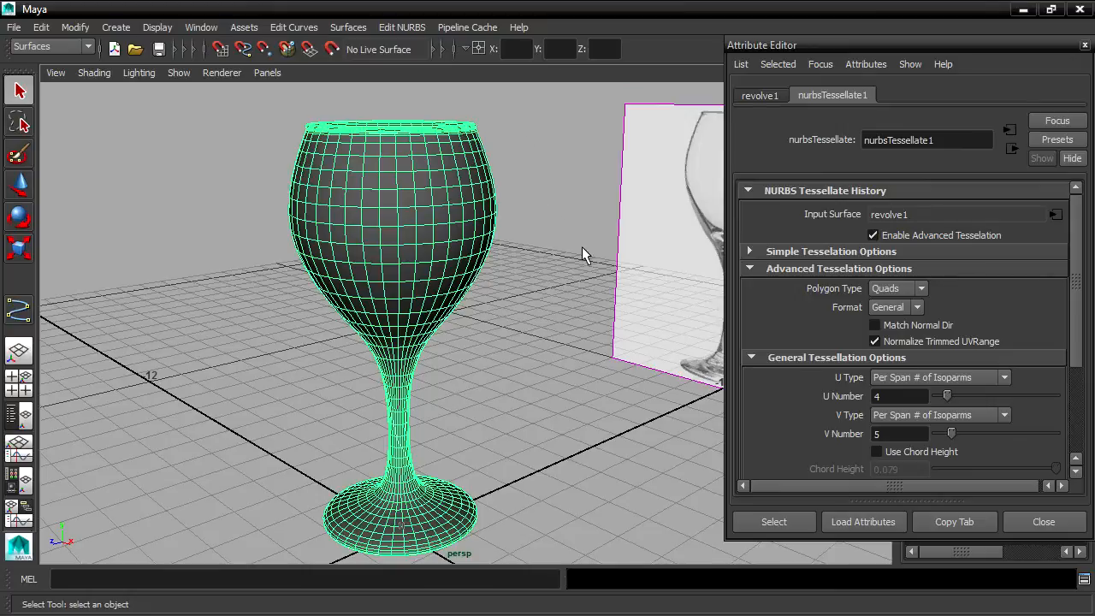
# Step: Deselect the glass and turn on the Poly Count heads-up display
pyautogui.click(551, 248)
pyautogui.keyDown('alt'); pyautogui.moveTo(547, 244); pyautogui.dragTo(382, 225); pyautogui.keyUp('alt')
pyautogui.keyDown('alt'); pyautogui.moveTo(463, 291); pyautogui.dragTo(513, 267, button='middle'); pyautogui.keyUp('alt')
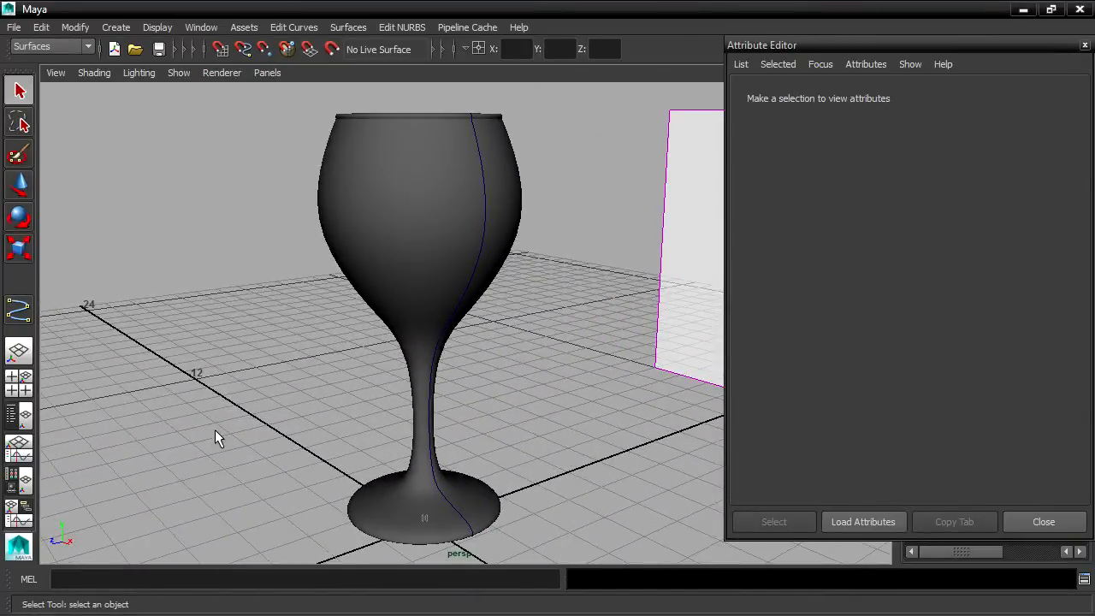
pyautogui.click(159, 30)
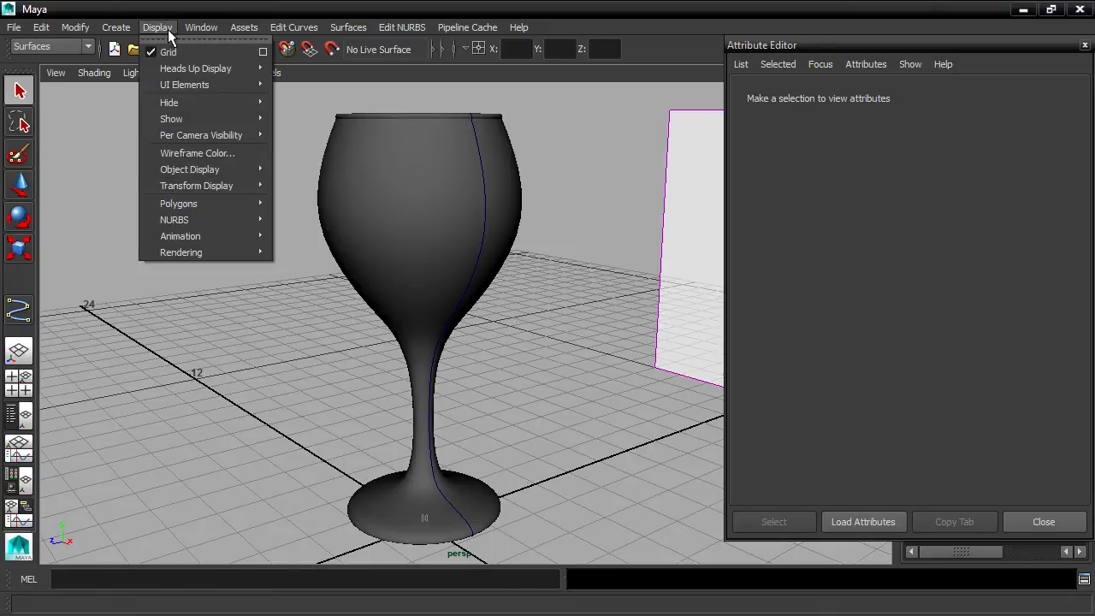
pyautogui.moveTo(173, 74)
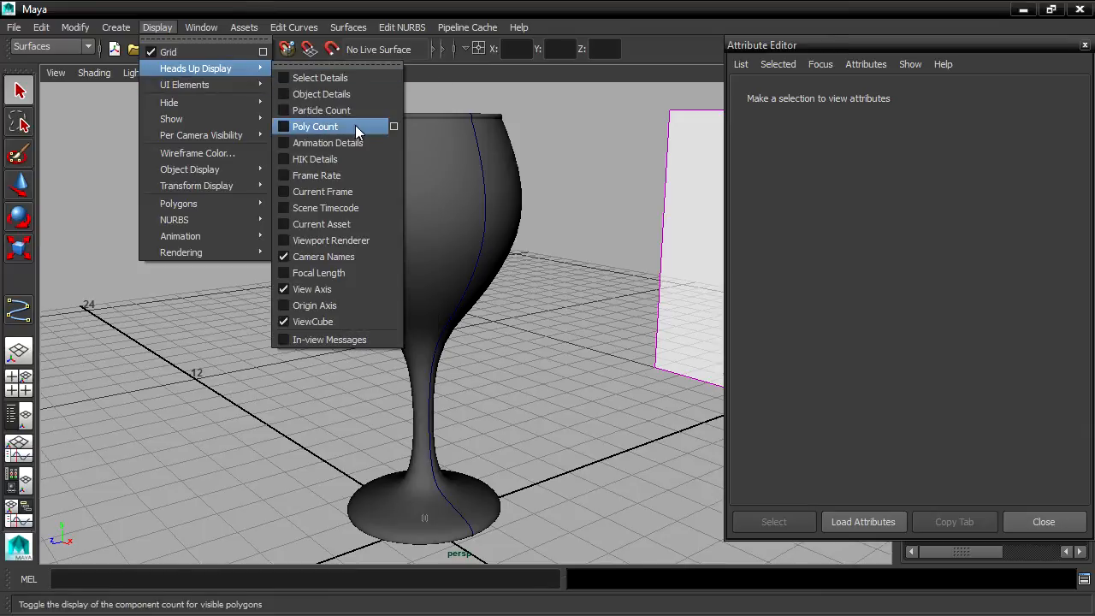
pyautogui.click(355, 126)
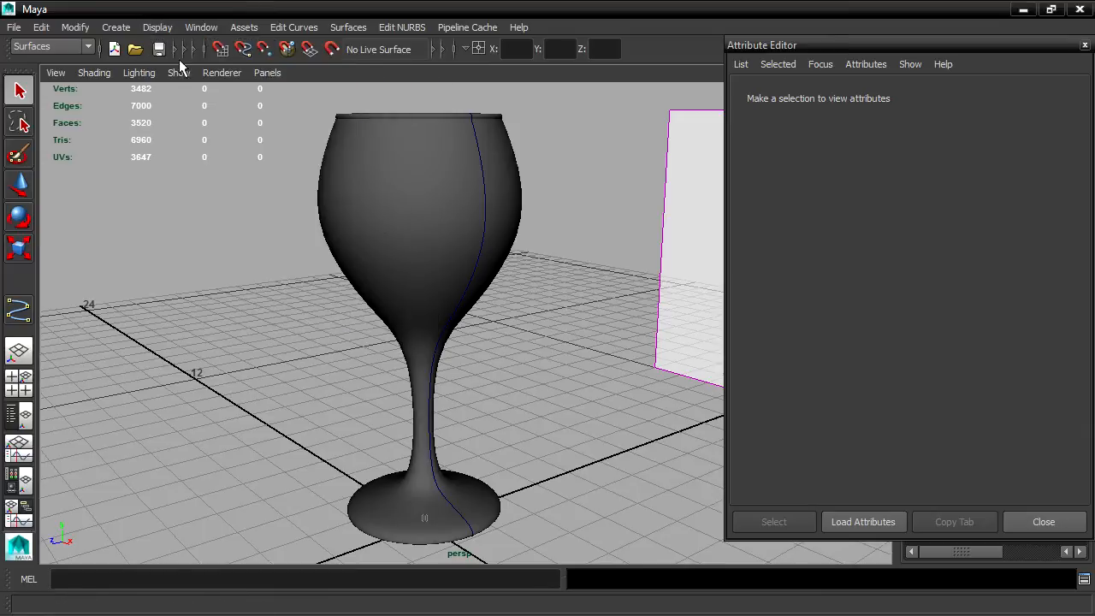
pyautogui.keyDown('alt'); pyautogui.moveTo(236, 280); pyautogui.dragTo(287, 245, button='middle'); pyautogui.keyUp('alt')
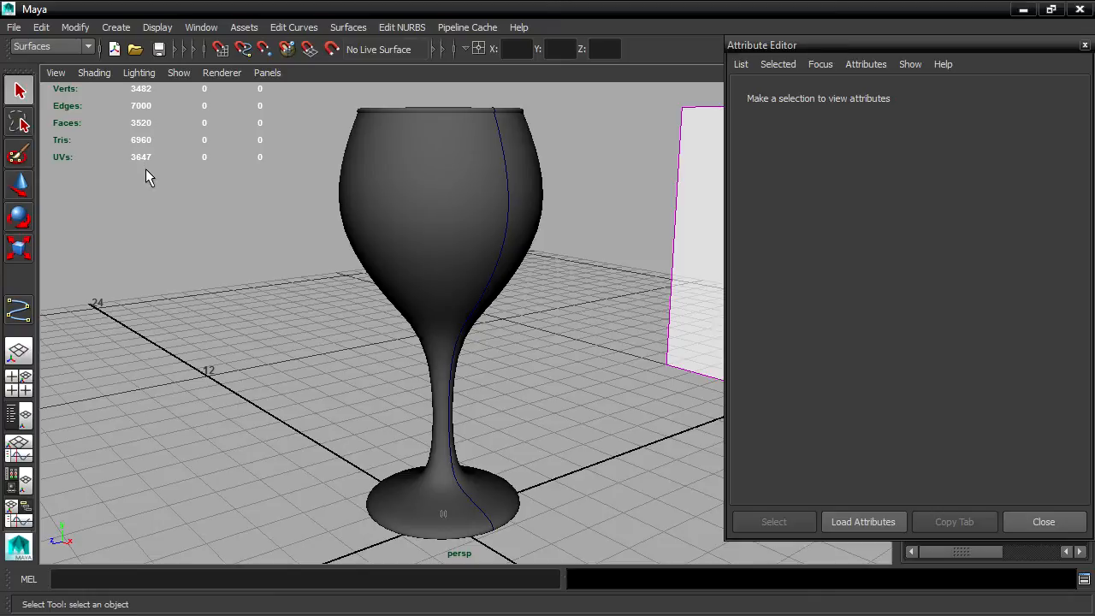
# Step: Check the selected glass's polygon count, close the Attribute Editor, and deselect the glass
pyautogui.click(382, 208)
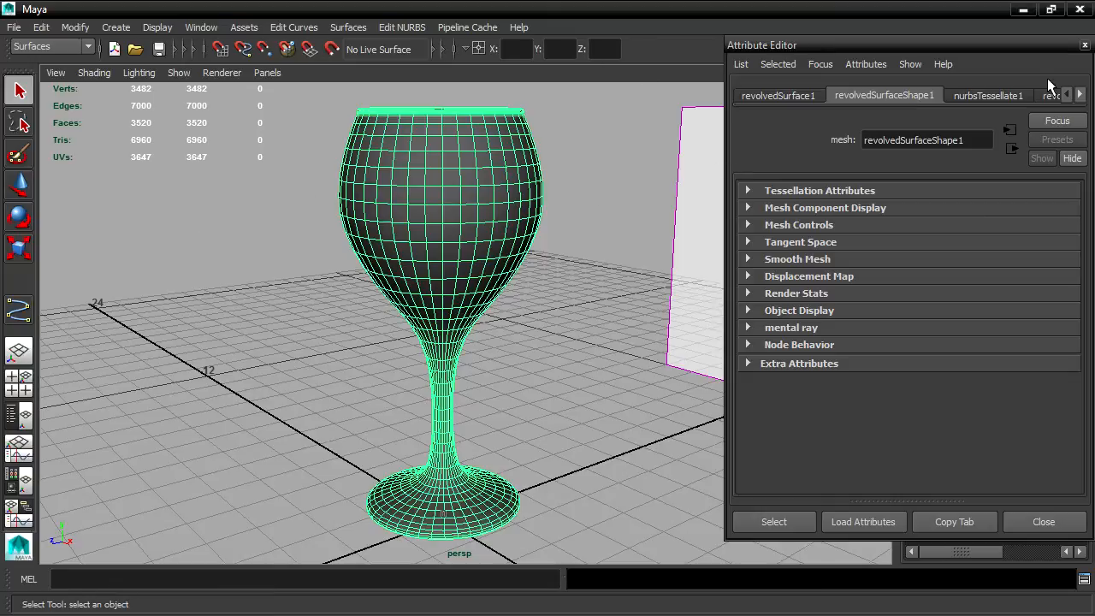
pyautogui.click(1085, 45)
pyautogui.keyDown('alt'); pyautogui.moveTo(602, 355); pyautogui.dragTo(604, 379); pyautogui.keyUp('alt')
pyautogui.click(685, 374)
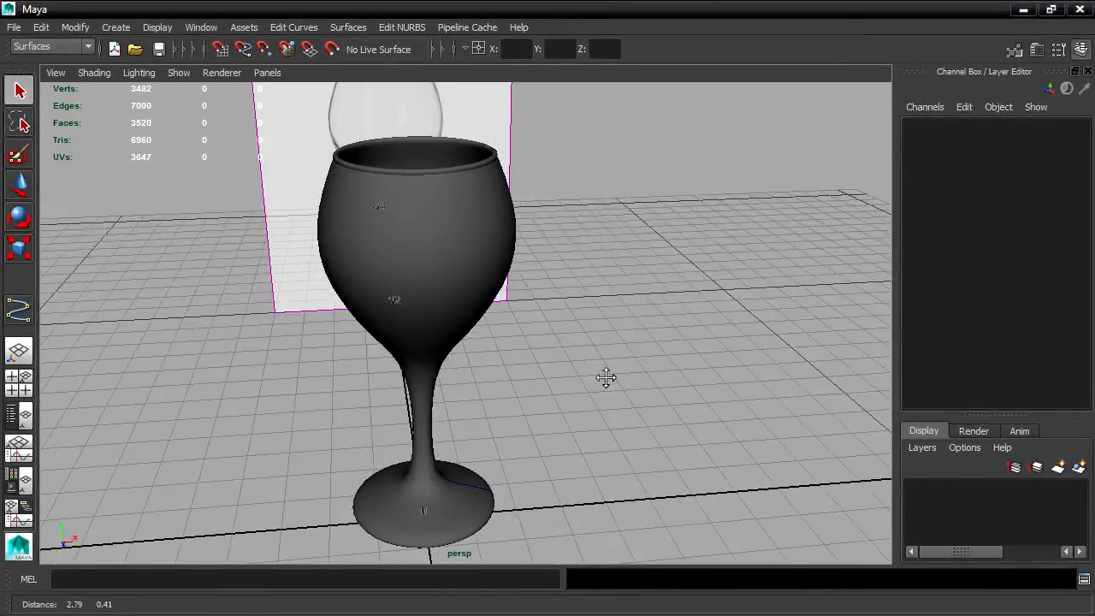
# Step: Move the revolved glass along X to about 7.4, clear of the profile curve
pyautogui.click(428, 247)
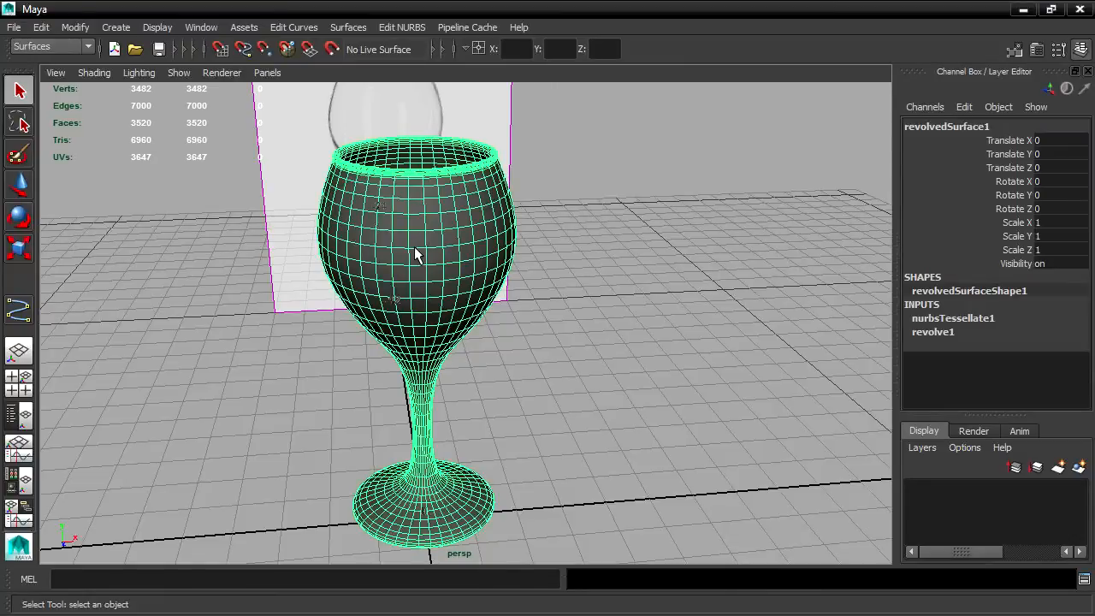
pyautogui.click(18, 186)
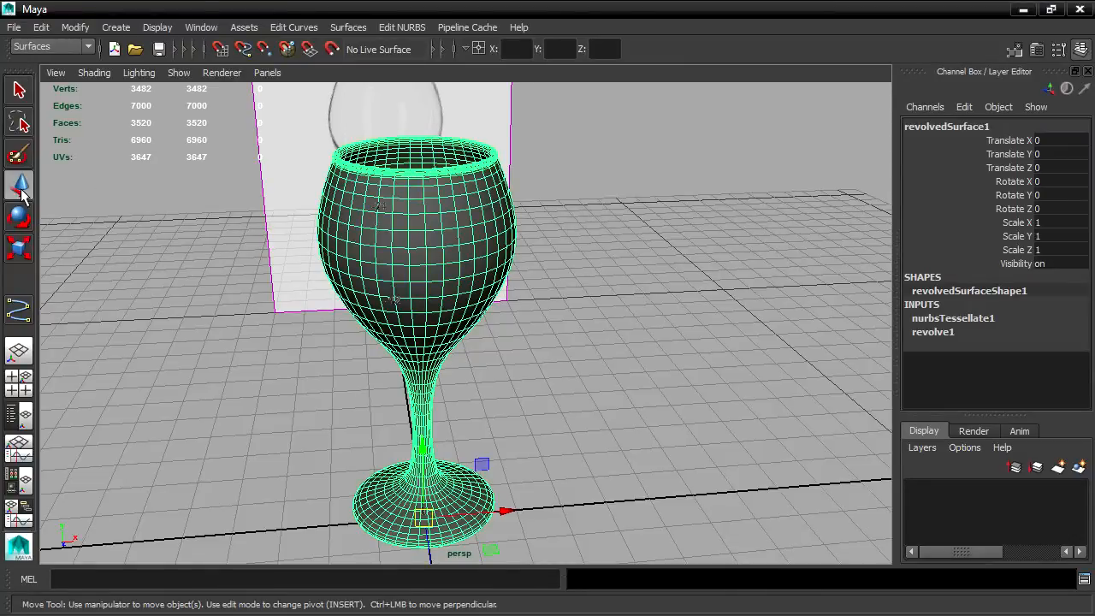
pyautogui.moveTo(504, 510); pyautogui.dragTo(828, 493)
pyautogui.keyDown('alt'); pyautogui.moveTo(497, 387); pyautogui.dragTo(532, 384, button='middle'); pyautogui.keyUp('alt')
pyautogui.keyDown('alt'); pyautogui.moveTo(532, 385); pyautogui.dragTo(518, 391); pyautogui.keyUp('alt')
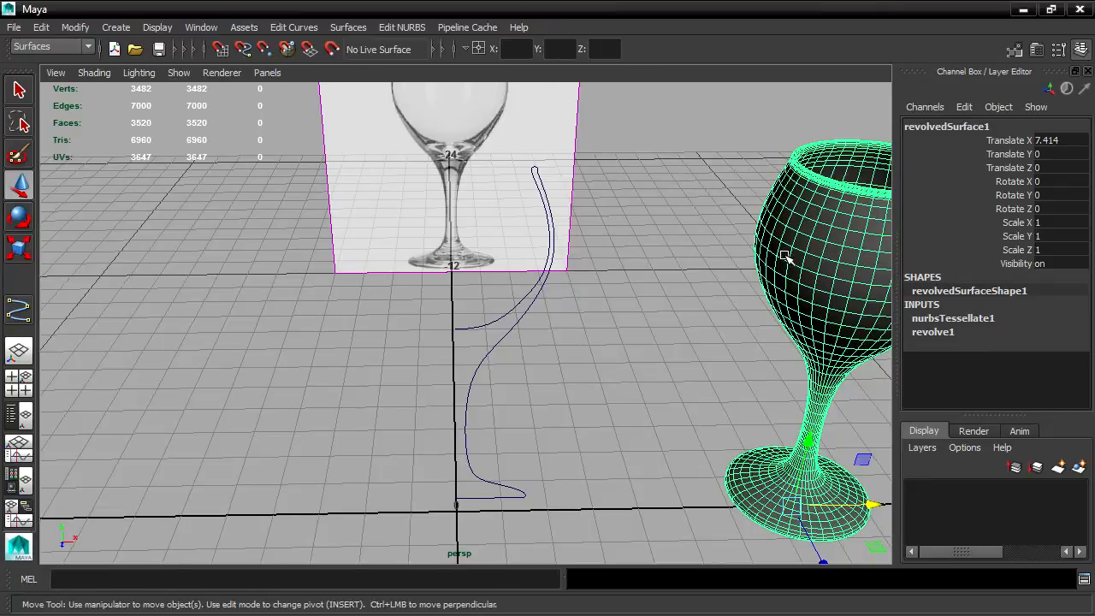
# Step: Try moving the profile curve along X to reshape the revolved glass through its history, and undo the moves
pyautogui.click(518, 304)
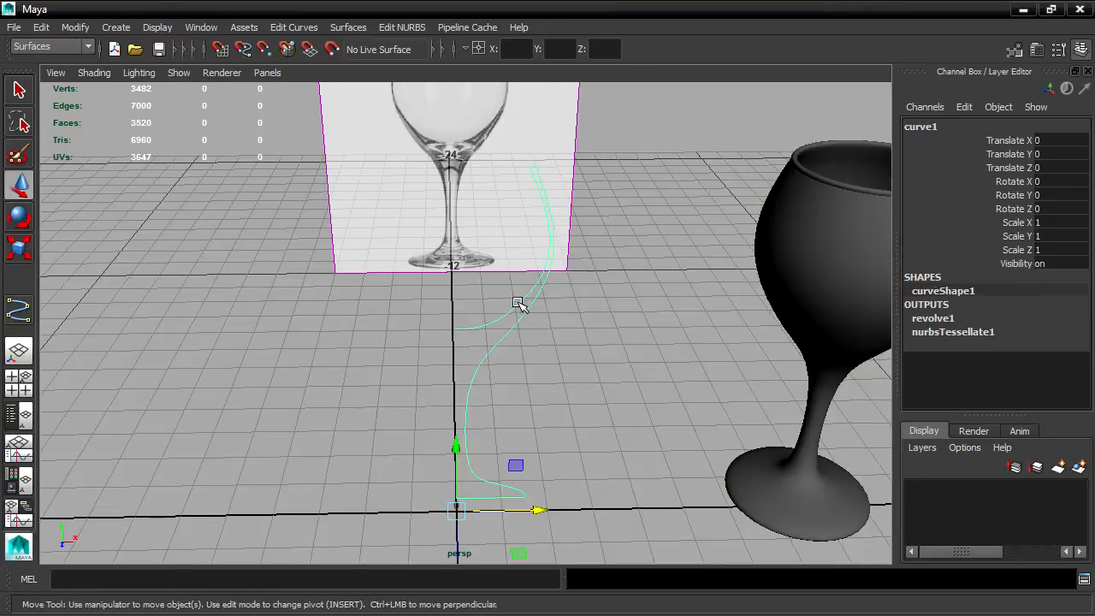
pyautogui.moveTo(535, 512); pyautogui.dragTo(444, 483)
pyautogui.moveTo(597, 468); pyautogui.dragTo(582, 485, button='middle')
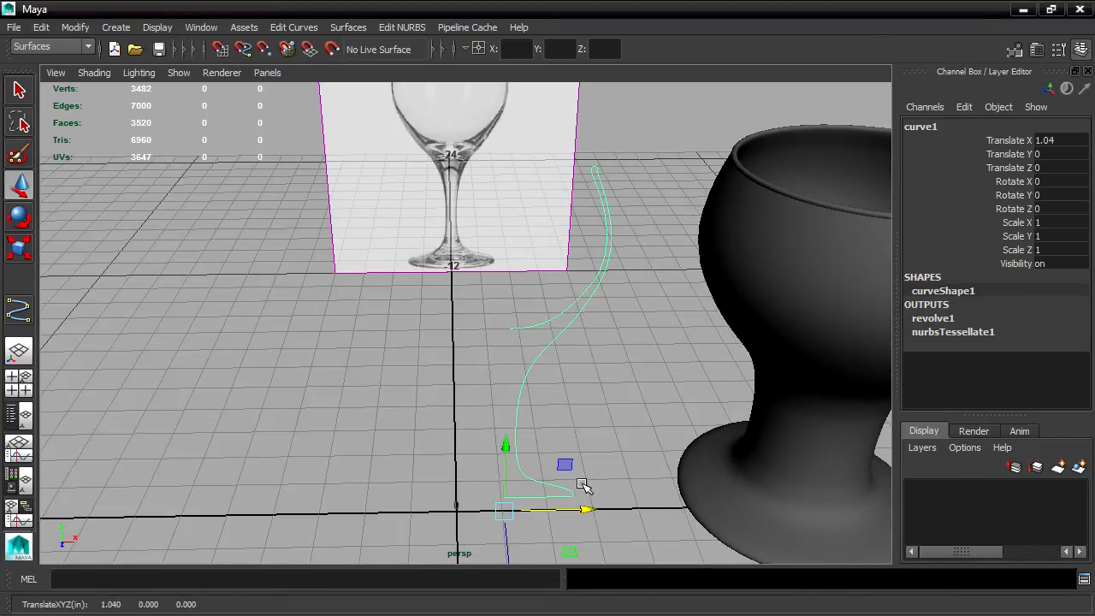
pyautogui.hotkey('ctrl', 'z')
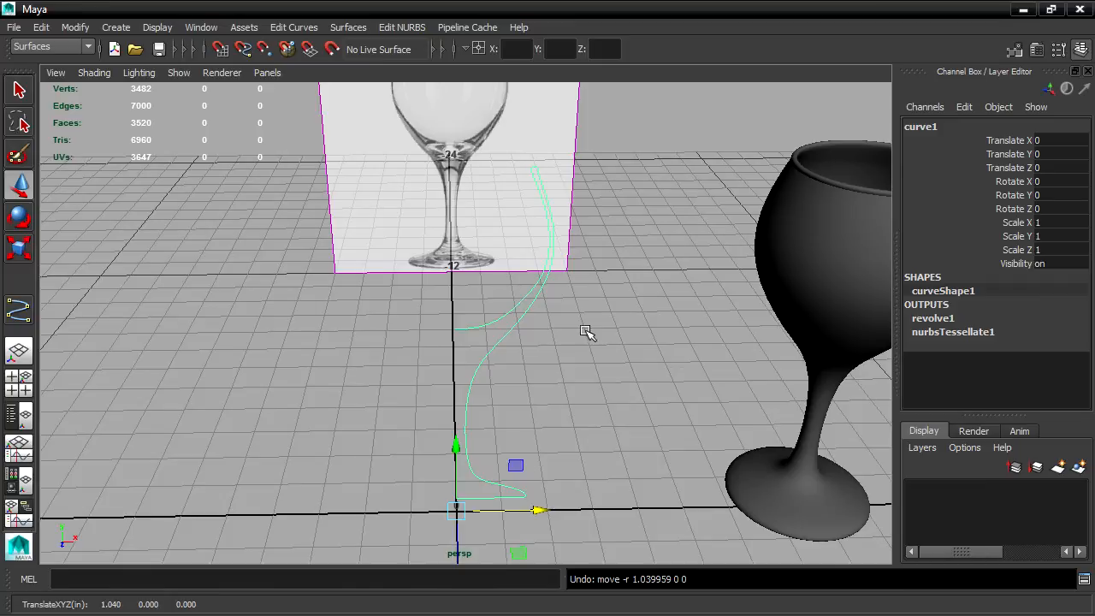
pyautogui.keyDown('alt'); pyautogui.moveTo(667, 323); pyautogui.dragTo(536, 320); pyautogui.keyUp('alt')
pyautogui.moveTo(421, 386); pyautogui.dragTo(479, 379)
pyautogui.hotkey('ctrl', 'z')
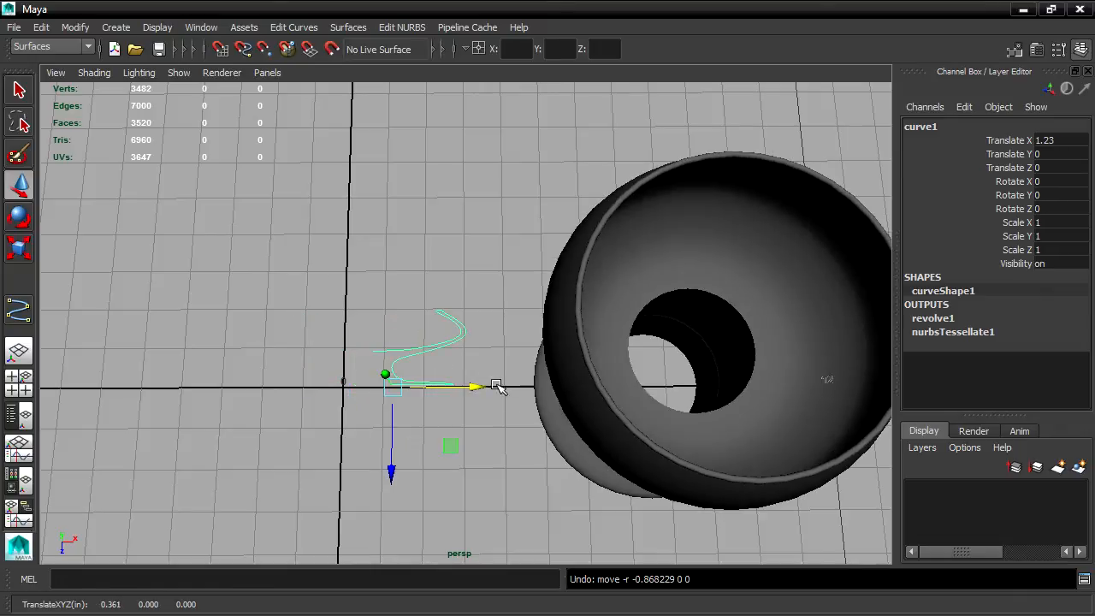
pyautogui.hotkey('ctrl', 'z')
pyautogui.keyDown('alt'); pyautogui.moveTo(563, 502); pyautogui.dragTo(582, 433); pyautogui.keyUp('alt')
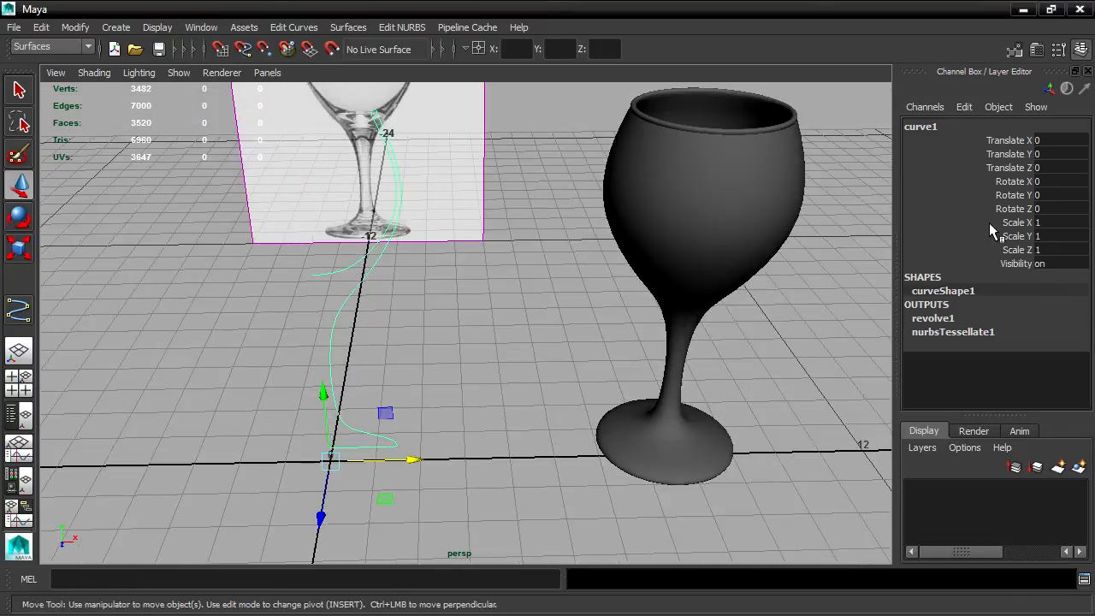
pyautogui.moveTo(496, 256)
pyautogui.keyDown('alt'); pyautogui.mouseDown(button='middle')
pyautogui.moveTo(553, 242)
pyautogui.moveTo(540, 277)
pyautogui.moveTo(516, 266)
pyautogui.mouseUp(button='middle'); pyautogui.keyUp('alt')
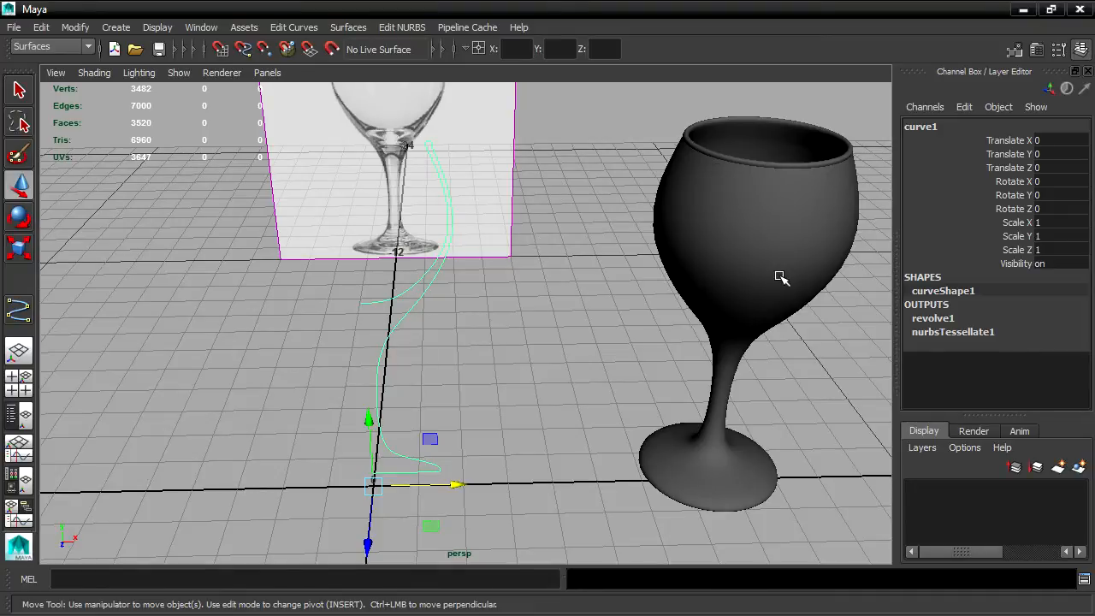
pyautogui.keyDown('alt'); pyautogui.moveTo(807, 343); pyautogui.dragTo(814, 303); pyautogui.keyUp('alt')
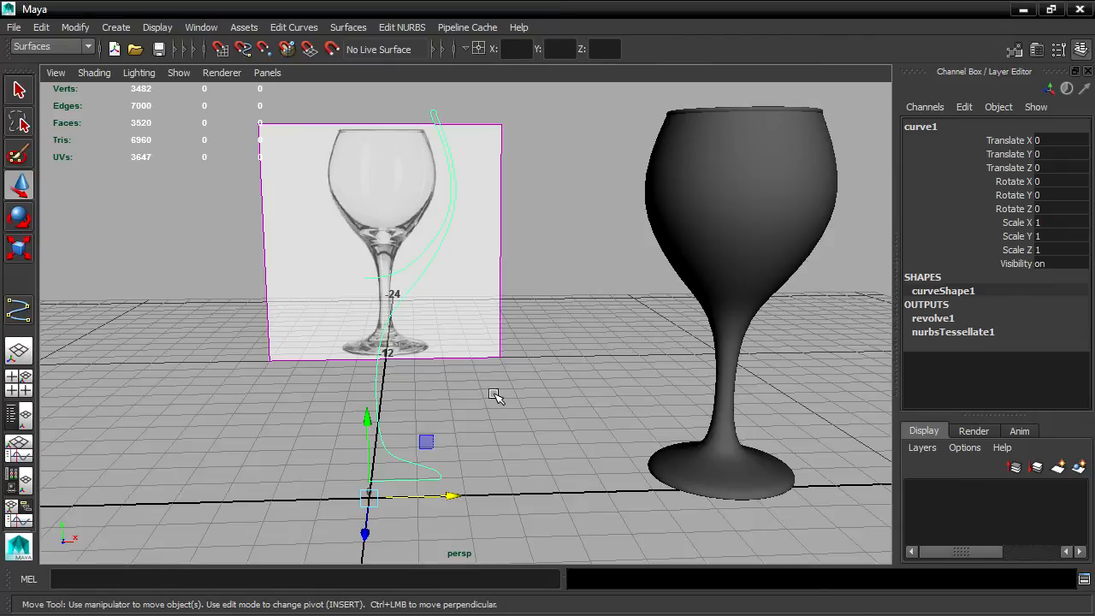
# Step: Show the four-view layout and display the profile curve's control vertices around the stem in the front view
pyautogui.press('space')
pyautogui.keyDown('alt'); pyautogui.moveTo(310, 453); pyautogui.dragTo(316, 397, button='middle'); pyautogui.keyUp('alt')
pyautogui.scroll(3, 316, 407)
pyautogui.scroll(3, 350, 459)
pyautogui.keyDown('alt'); pyautogui.moveTo(350, 440); pyautogui.dragTo(380, 415, button='middle'); pyautogui.keyUp('alt')
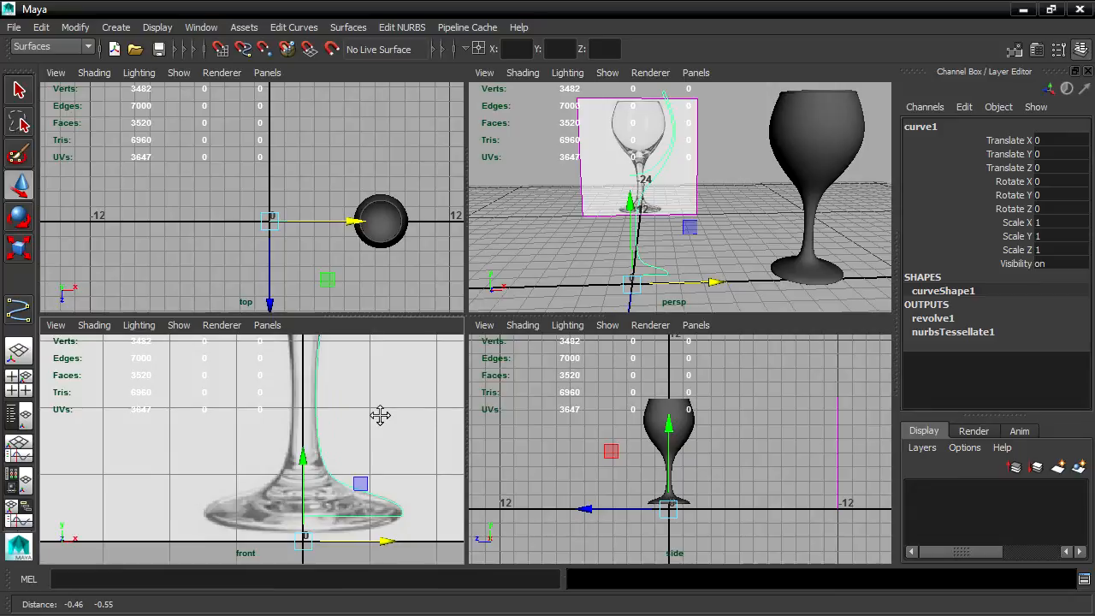
pyautogui.rightClick(319, 394)
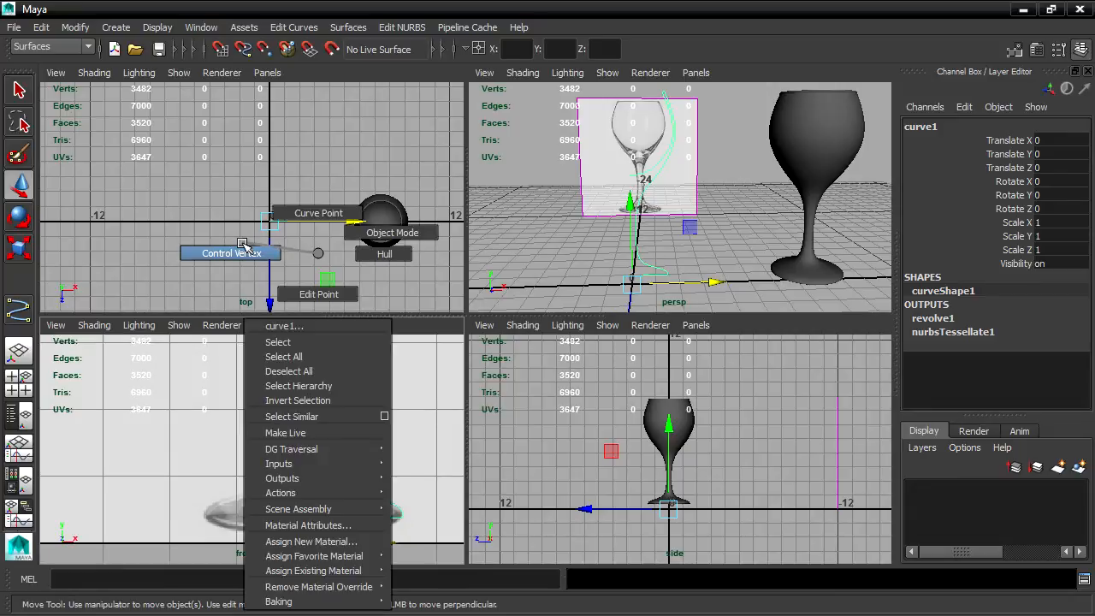
pyautogui.click(241, 254)
# Step: Shift the profile curve's stem control vertices slightly along X in the front view and select the revolved glass
pyautogui.scroll(-3, 350, 406)
pyautogui.moveTo(262, 368); pyautogui.dragTo(290, 476)
pyautogui.scroll(5, 368, 450)
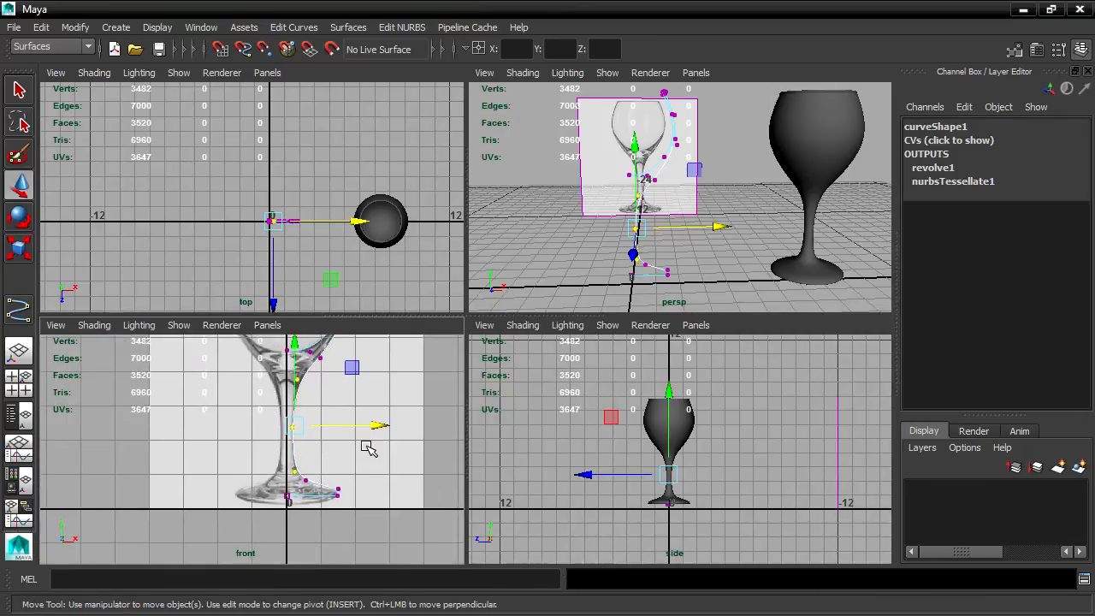
pyautogui.moveTo(395, 435)
pyautogui.mouseDown()
pyautogui.moveTo(374, 440)
pyautogui.moveTo(423, 436)
pyautogui.moveTo(384, 435)
pyautogui.moveTo(416, 435)
pyautogui.moveTo(394, 432)
pyautogui.mouseUp()
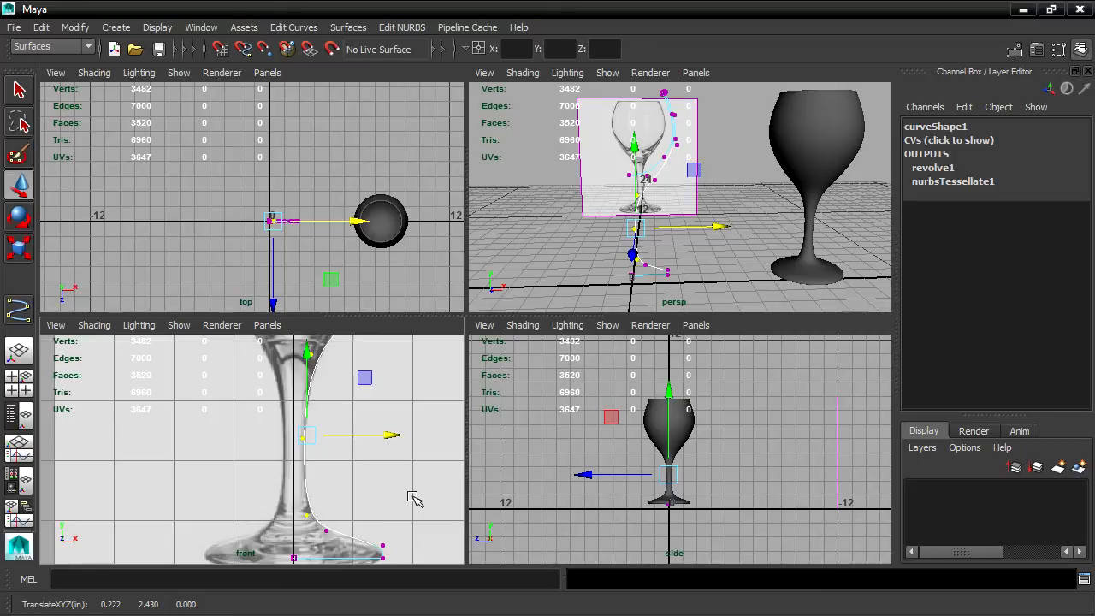
pyautogui.click(833, 137)
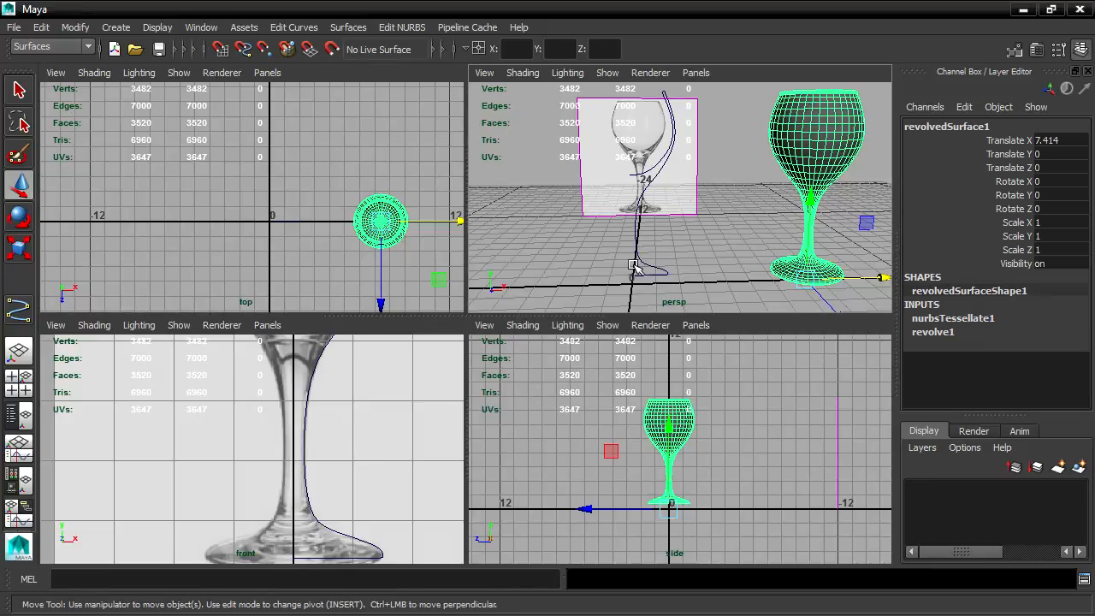
# Step: Select the profile curve and save the scene as an incremented version
pyautogui.click(642, 267)
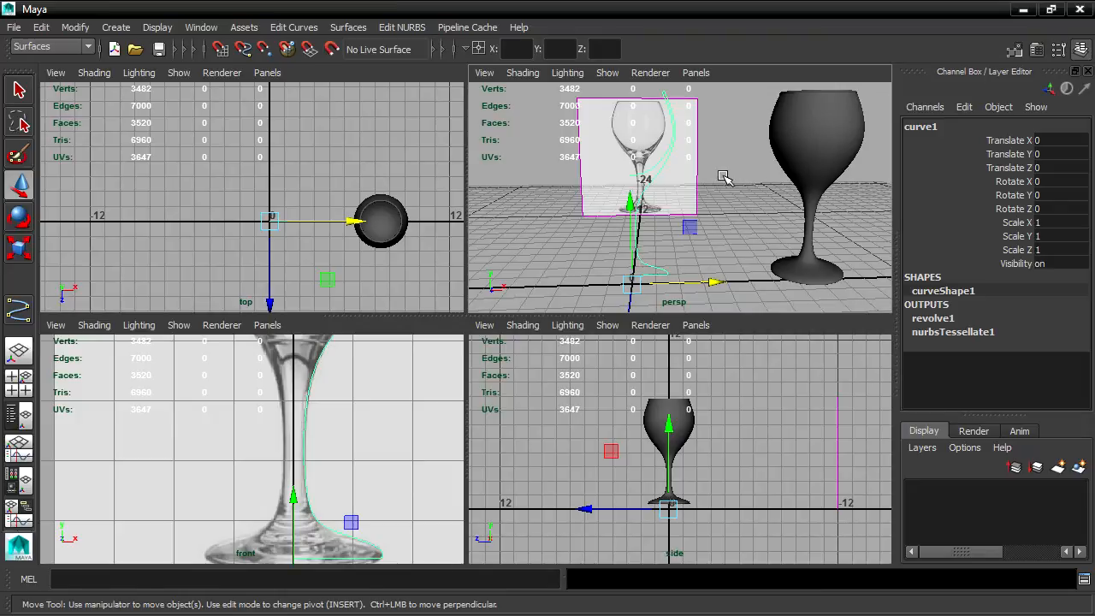
pyautogui.keyDown('alt'); pyautogui.moveTo(770, 227); pyautogui.dragTo(744, 242); pyautogui.keyUp('alt')
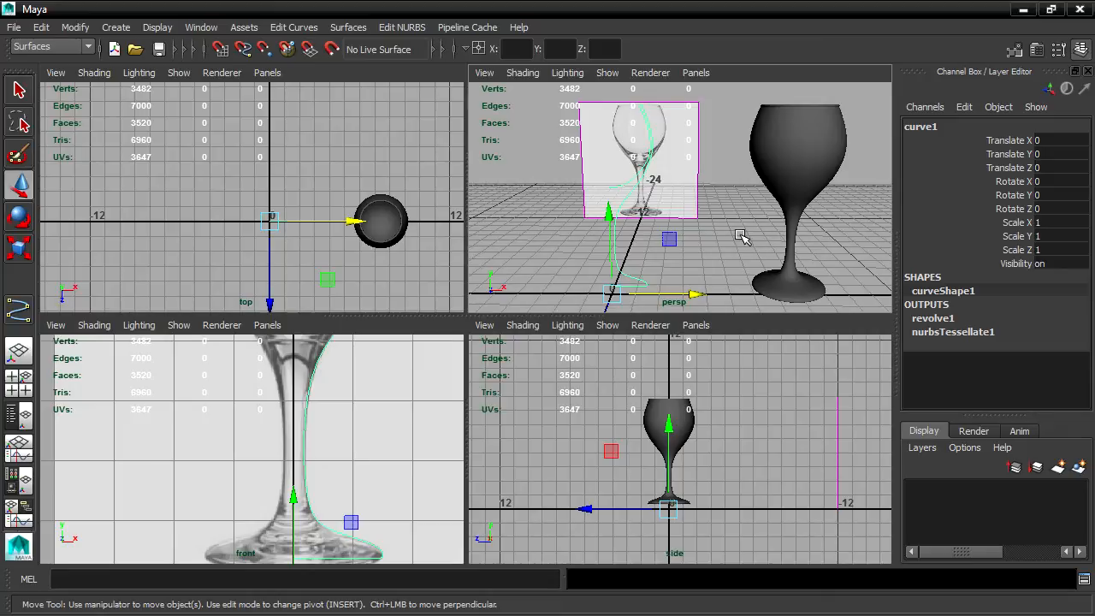
pyautogui.click(13, 27)
pyautogui.click(64, 120)
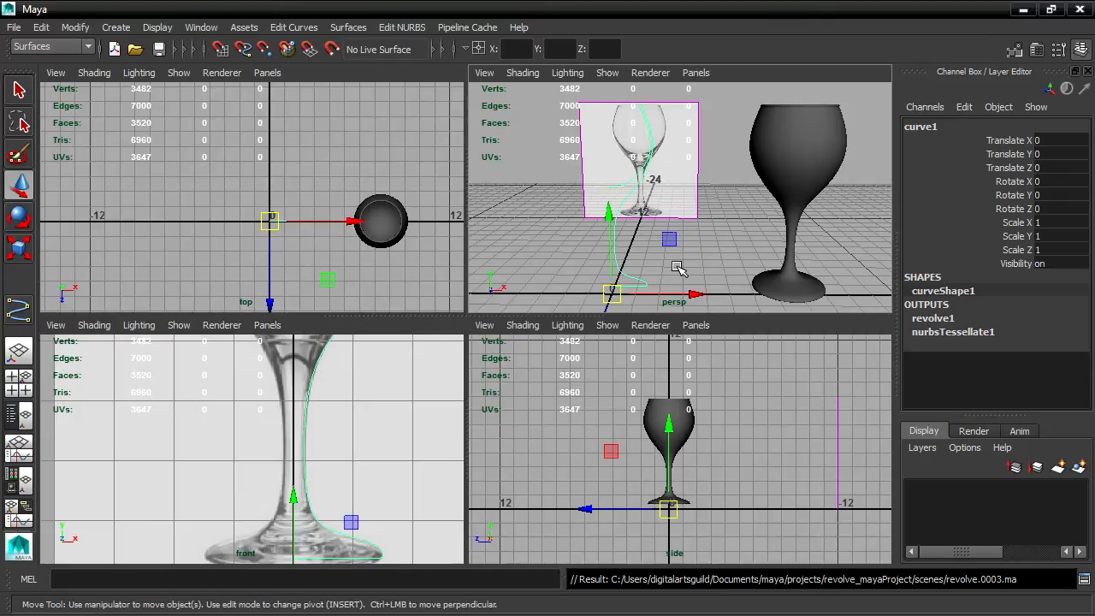
# Step: Select the revolved glass and delete its construction history
pyautogui.click(791, 164)
pyautogui.hotkey('ctrl', 'z')
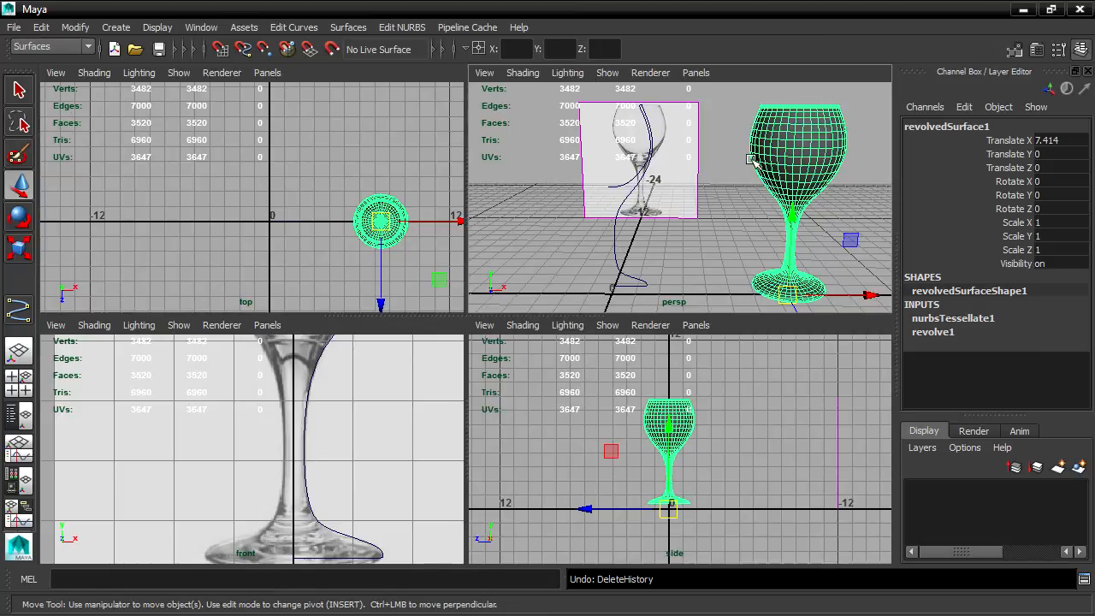
pyautogui.click(40, 27)
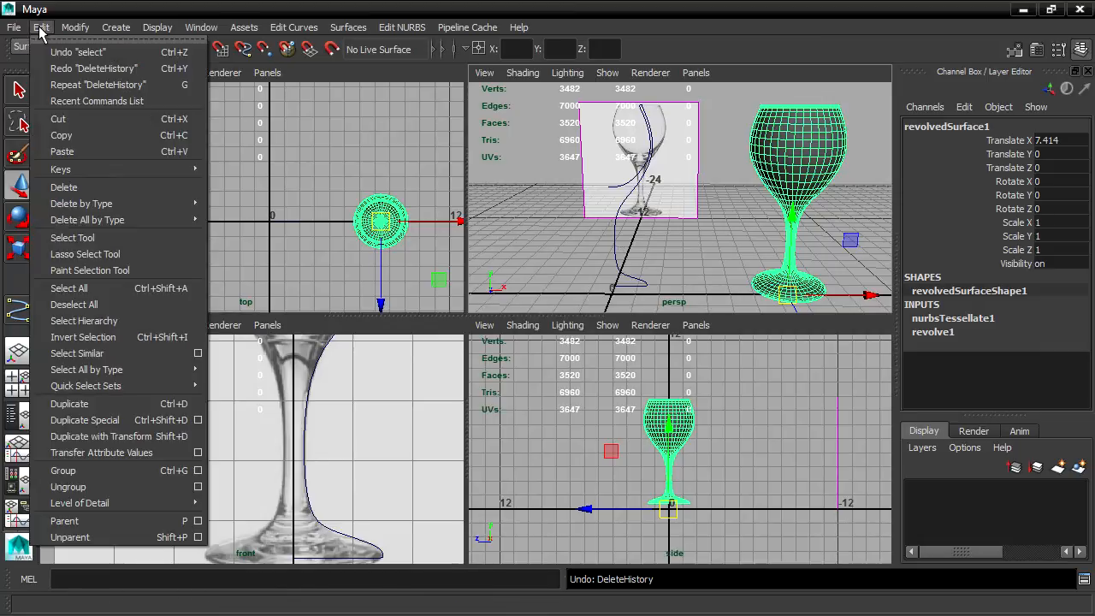
pyautogui.moveTo(117, 210)
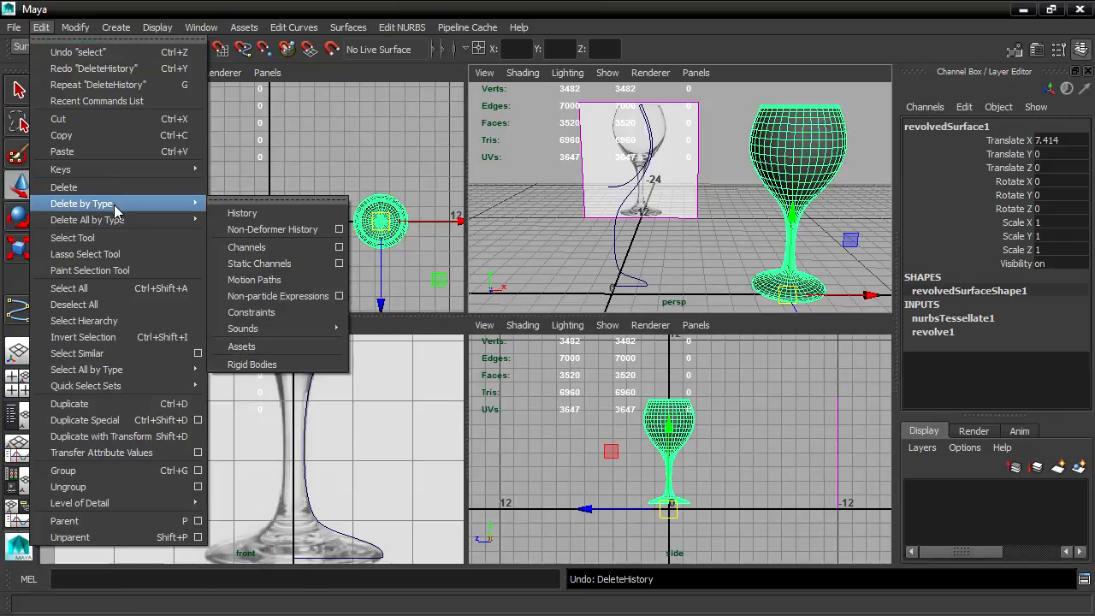
pyautogui.click(272, 217)
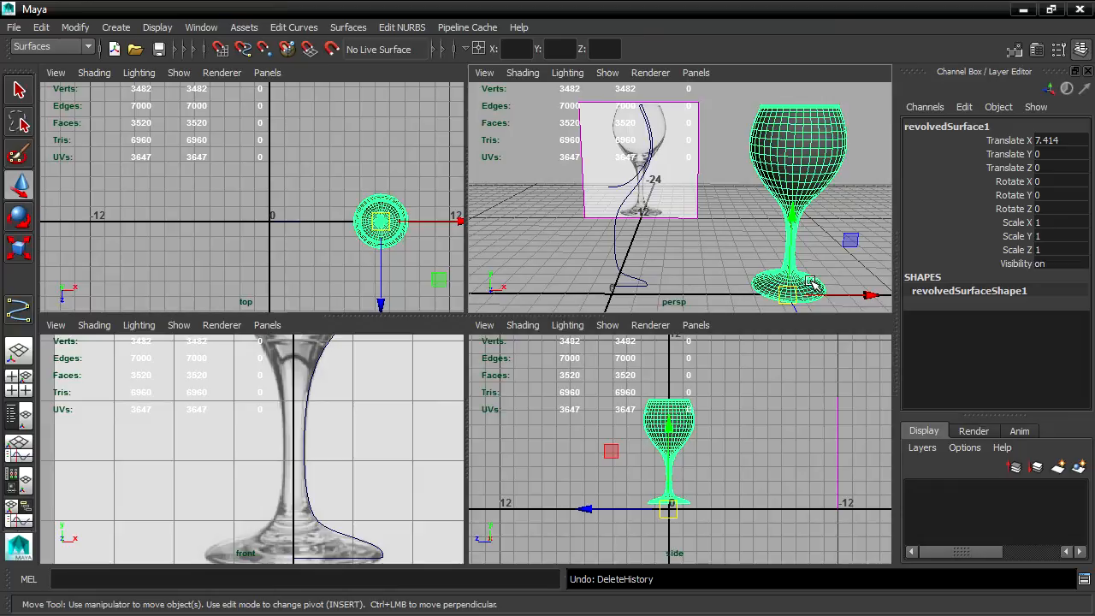
# Step: Try moving the profile curve about 3.55 along X to test its link to the glass, and undo the move
pyautogui.click(305, 401)
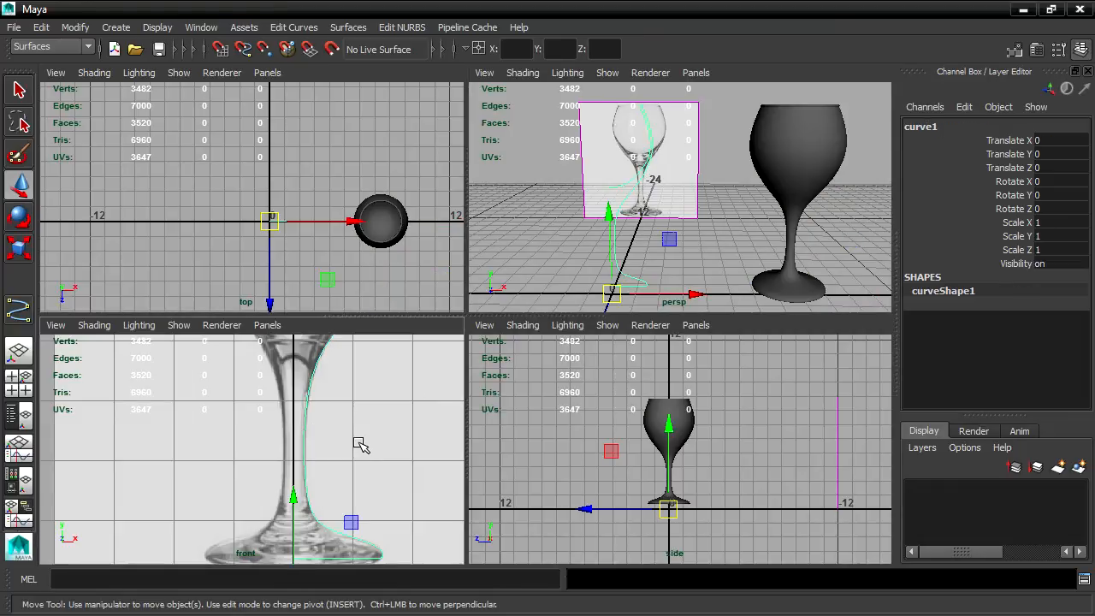
pyautogui.keyDown('alt'); pyautogui.moveTo(384, 437); pyautogui.dragTo(370, 376, button='middle'); pyautogui.keyUp('alt')
pyautogui.moveTo(362, 519); pyautogui.dragTo(556, 507)
pyautogui.hotkey('ctrl', 'z')
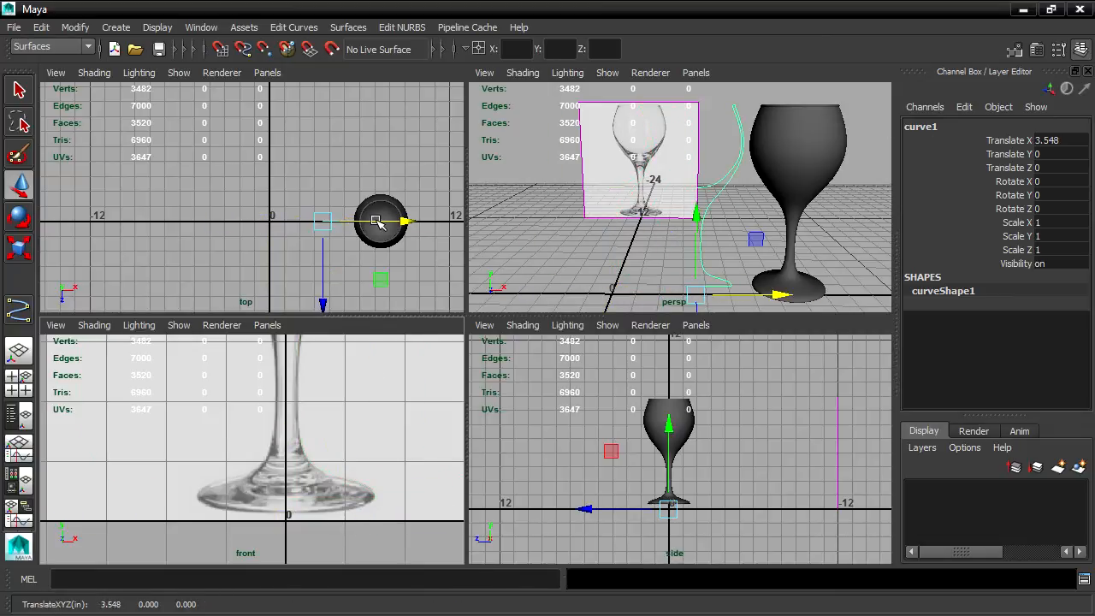
pyautogui.hotkey('ctrl', 'z')
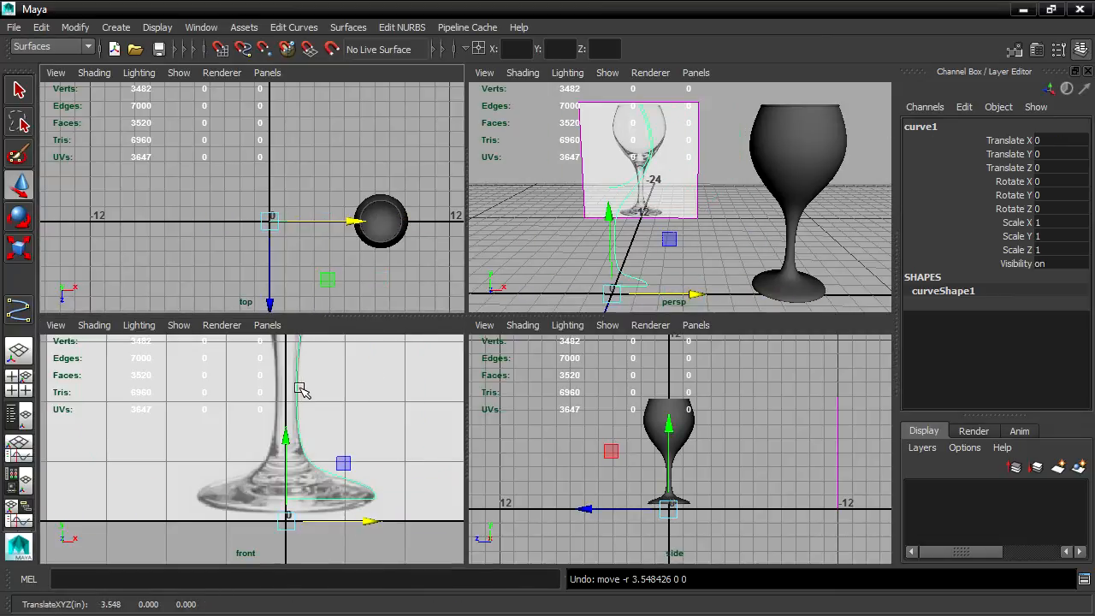
# Step: Try moving one of the profile curve's stem control vertices about -1.29 along X, and undo the move
pyautogui.rightClick(300, 386)
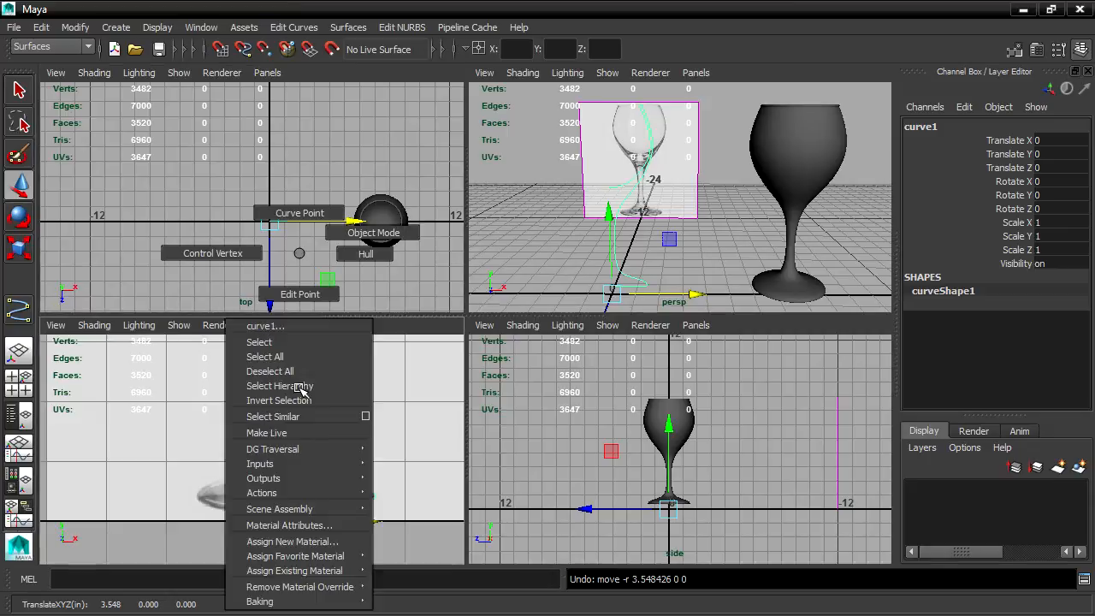
pyautogui.click(246, 255)
pyautogui.moveTo(286, 366); pyautogui.dragTo(255, 354)
pyautogui.hotkey('ctrl', 'z')
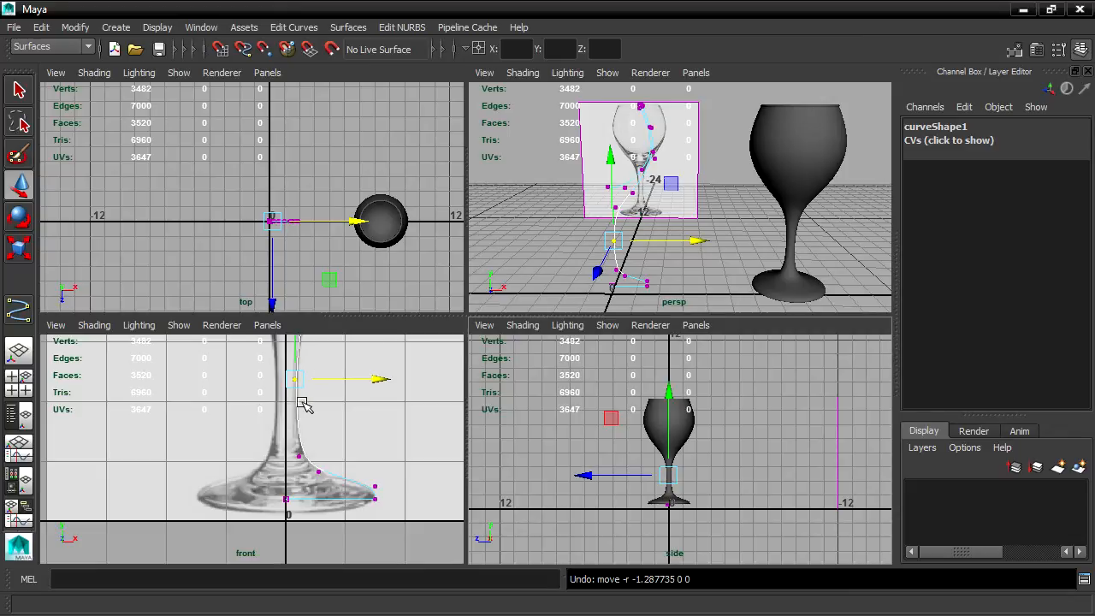
pyautogui.moveTo(296, 253); pyautogui.dragTo(381, 230, button='right')
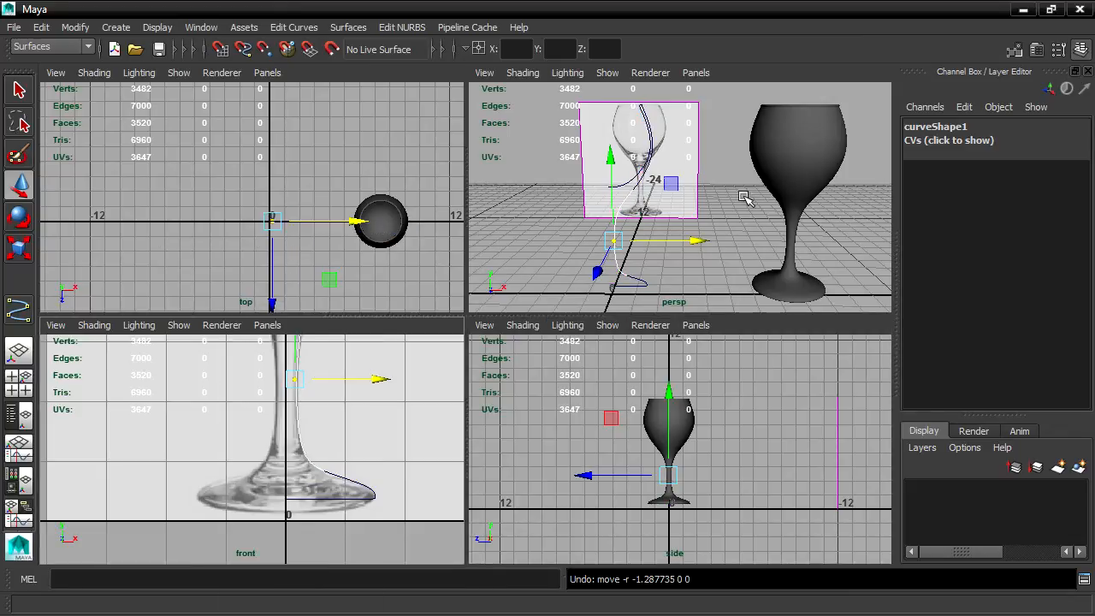
# Step: Set the glass's Translate X to 0 and lower it to a Translate Y of about -0.343, resting its base on the grid
pyautogui.click(809, 148)
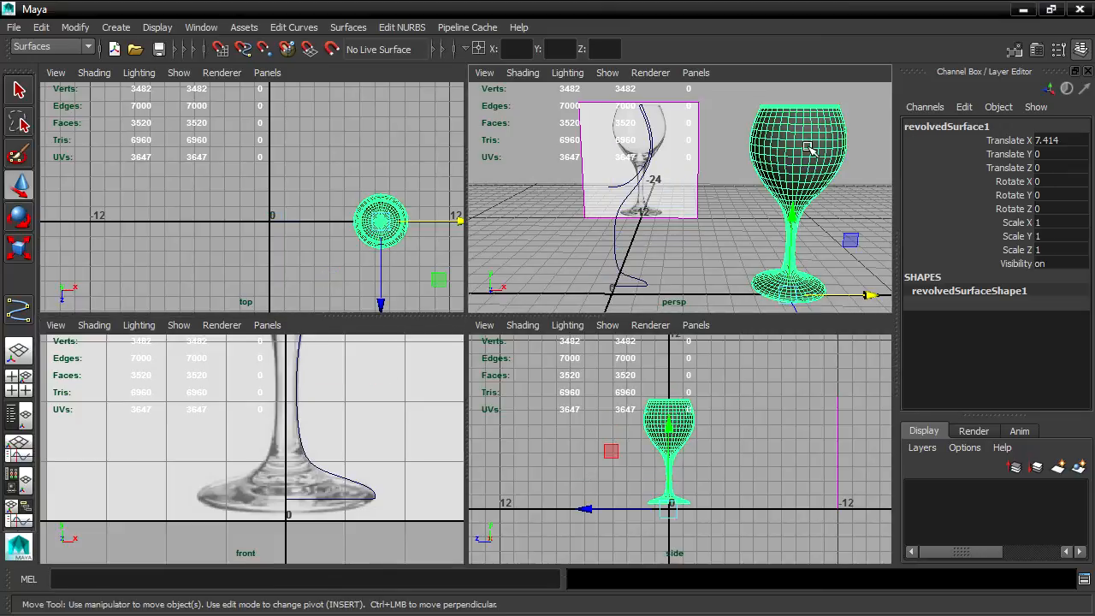
pyautogui.doubleClick(1077, 140)
pyautogui.write('0')
pyautogui.press('Return')
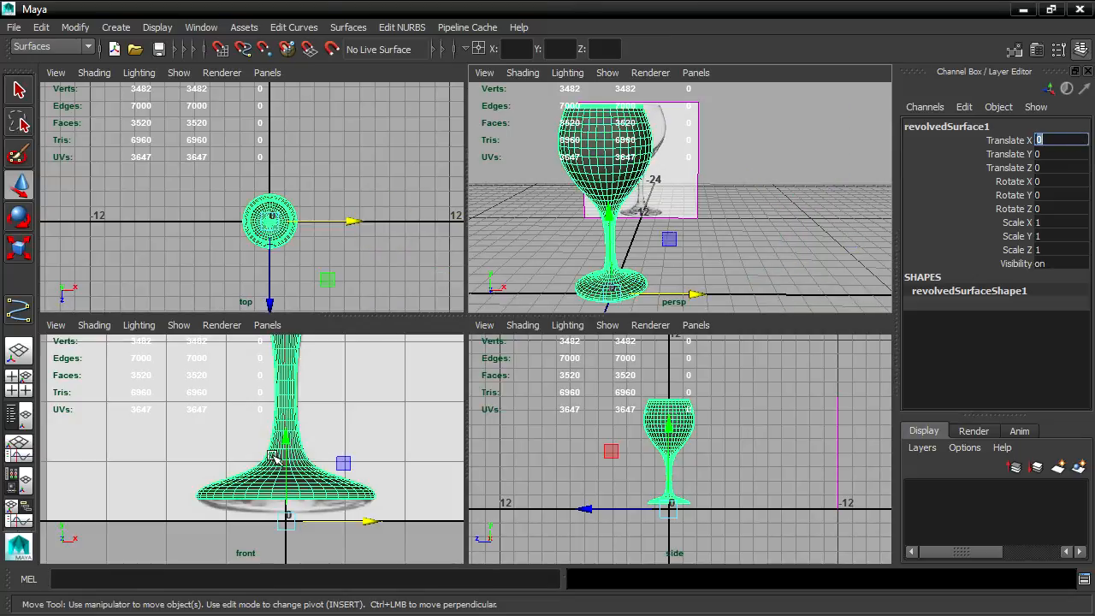
pyautogui.moveTo(285, 445); pyautogui.dragTo(286, 463)
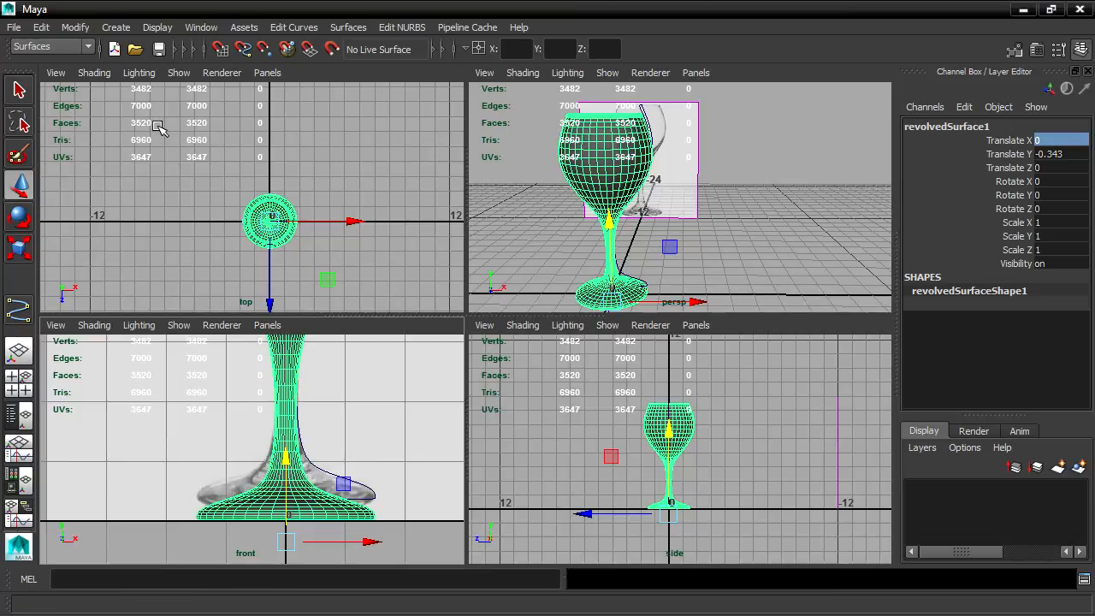
# Step: Freeze the glass's translate, rotate and scale transformations, with normals preserved
pyautogui.click(82, 29)
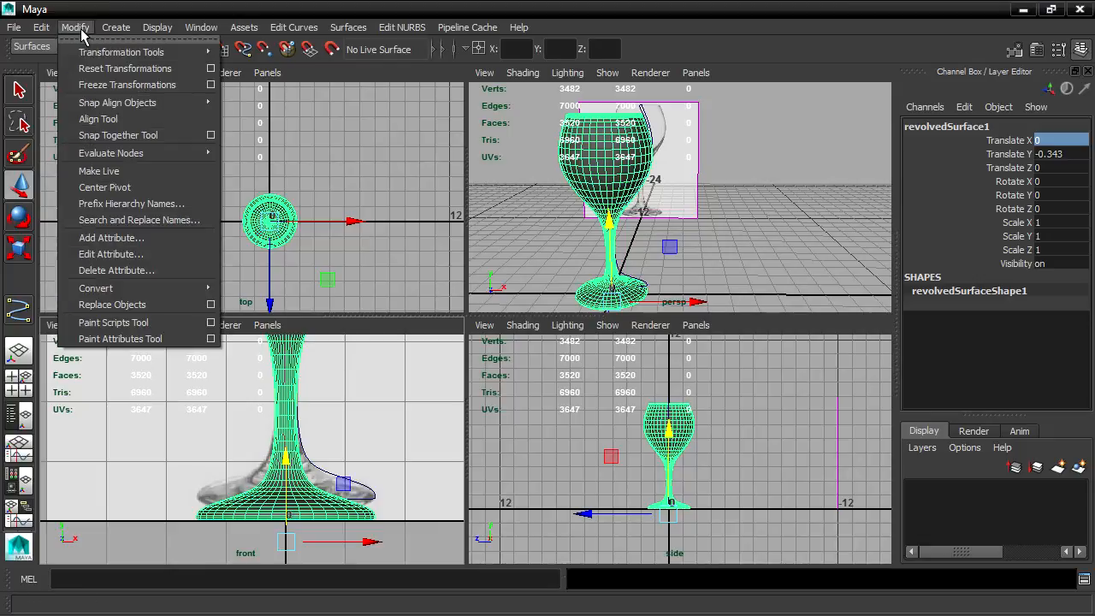
pyautogui.click(211, 85)
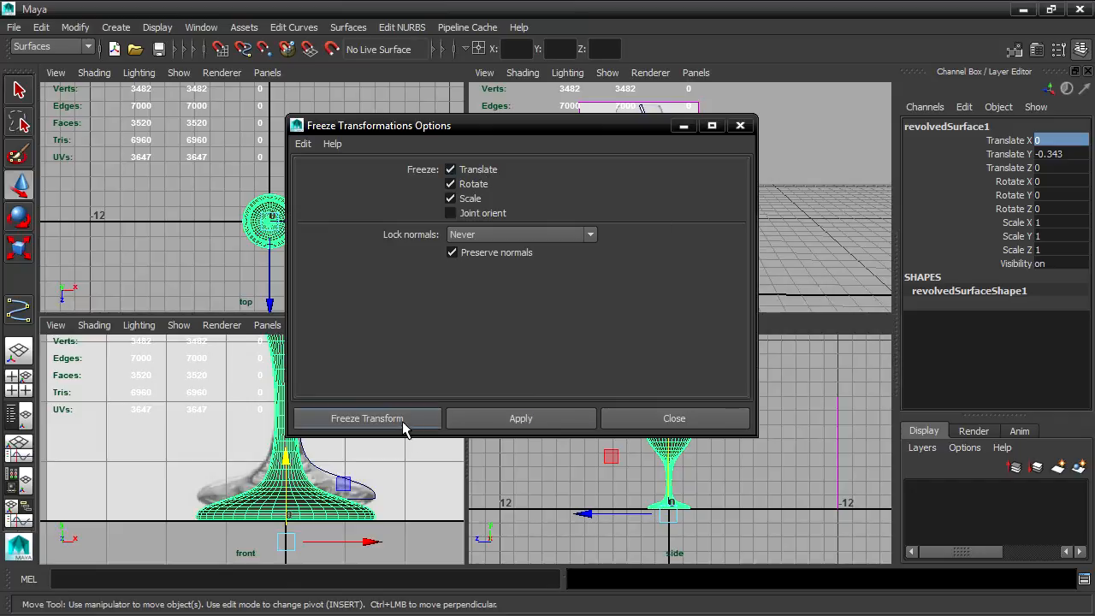
pyautogui.click(368, 418)
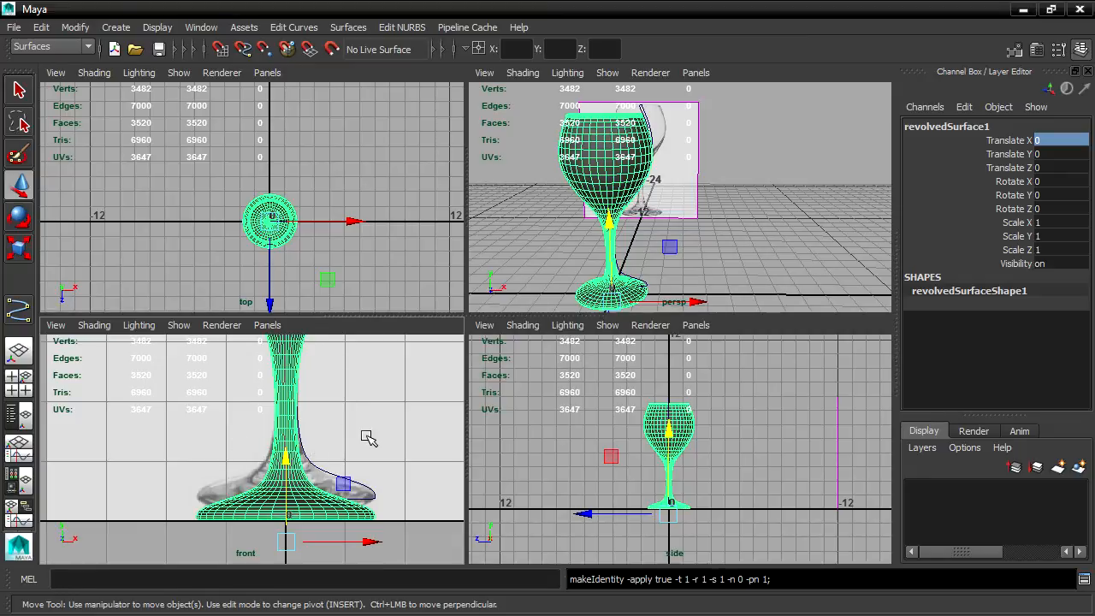
# Step: Rename the revolved surface as wineglass
pyautogui.doubleClick(981, 126)
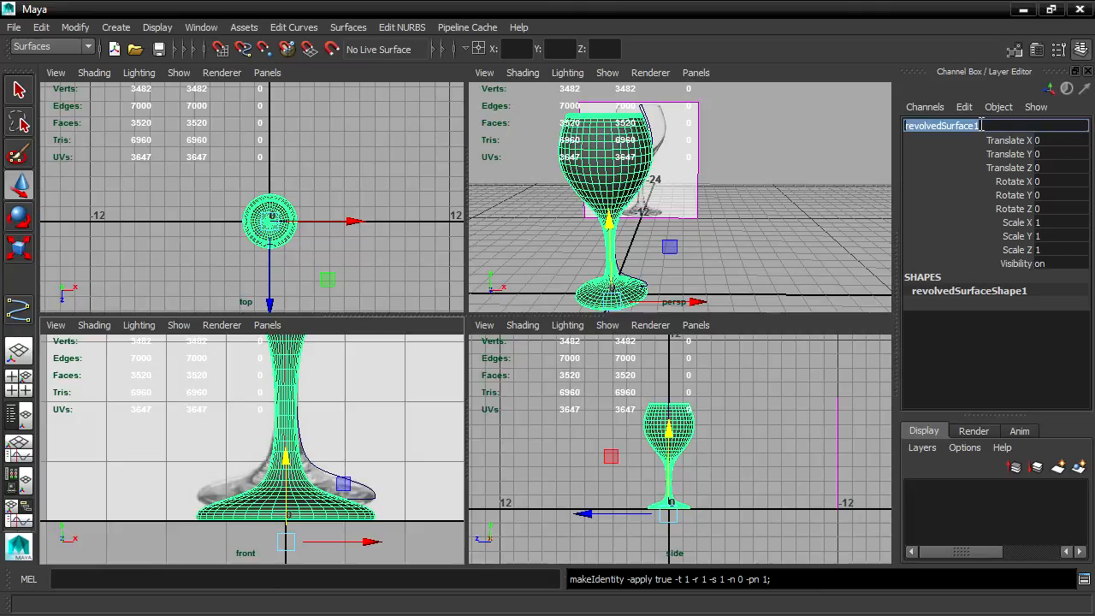
pyautogui.write('wineglass')
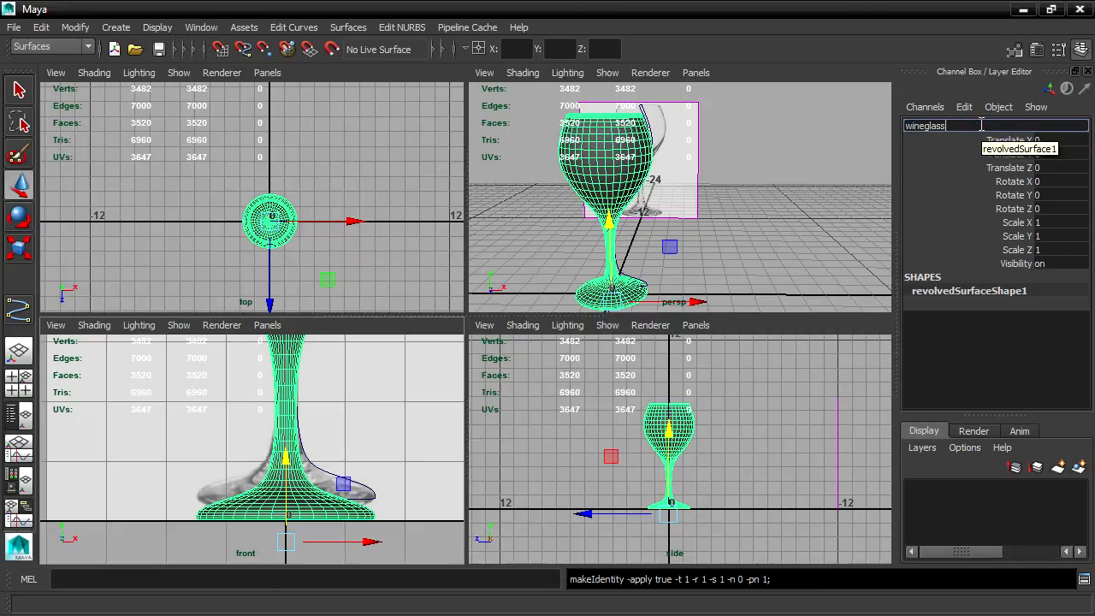
pyautogui.press('Return')
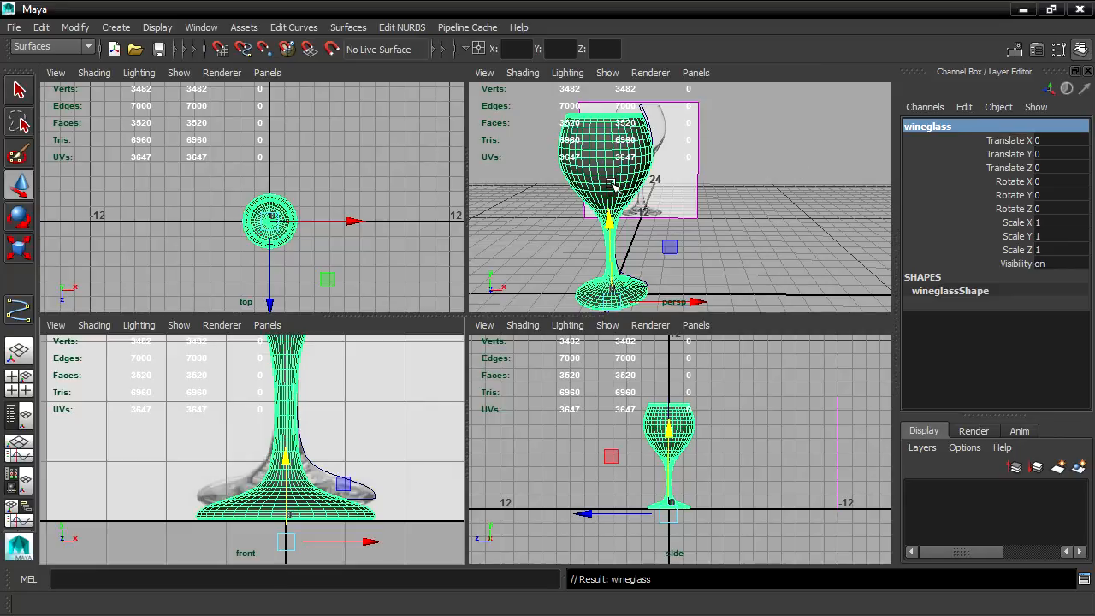
# Step: Export the selected glass as a Maya ASCII file named wineglass_0003 in the project's scenes folder
pyautogui.click(14, 28)
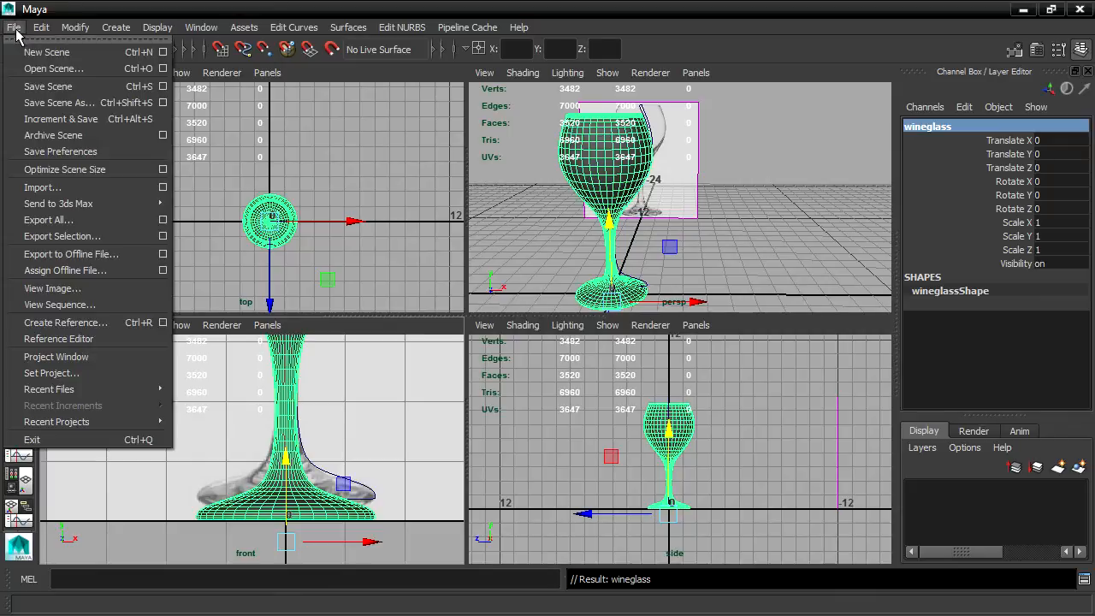
pyautogui.click(121, 241)
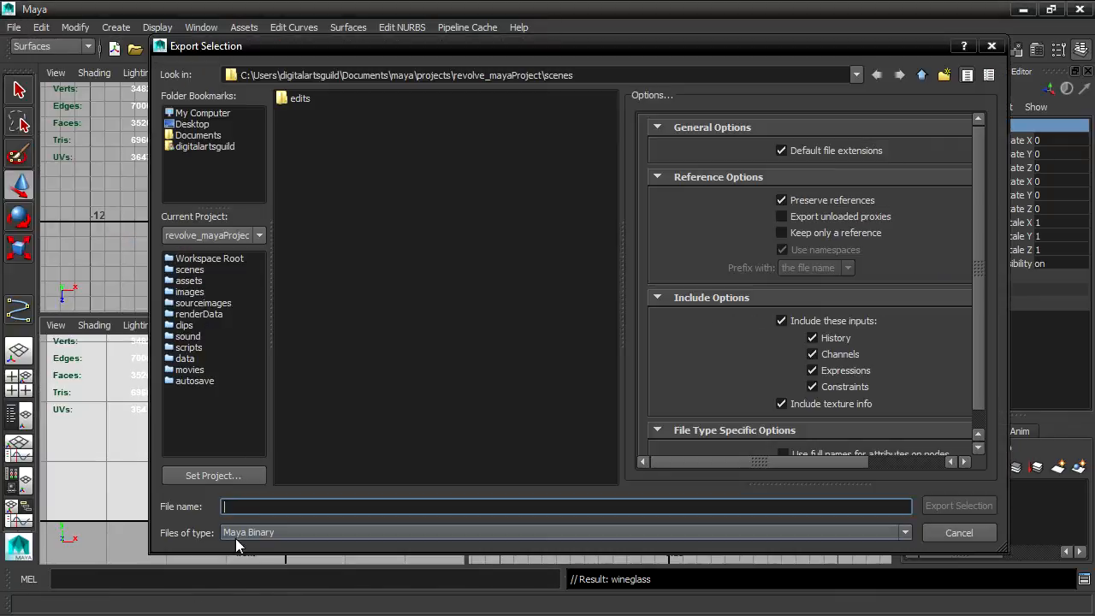
pyautogui.click(268, 532)
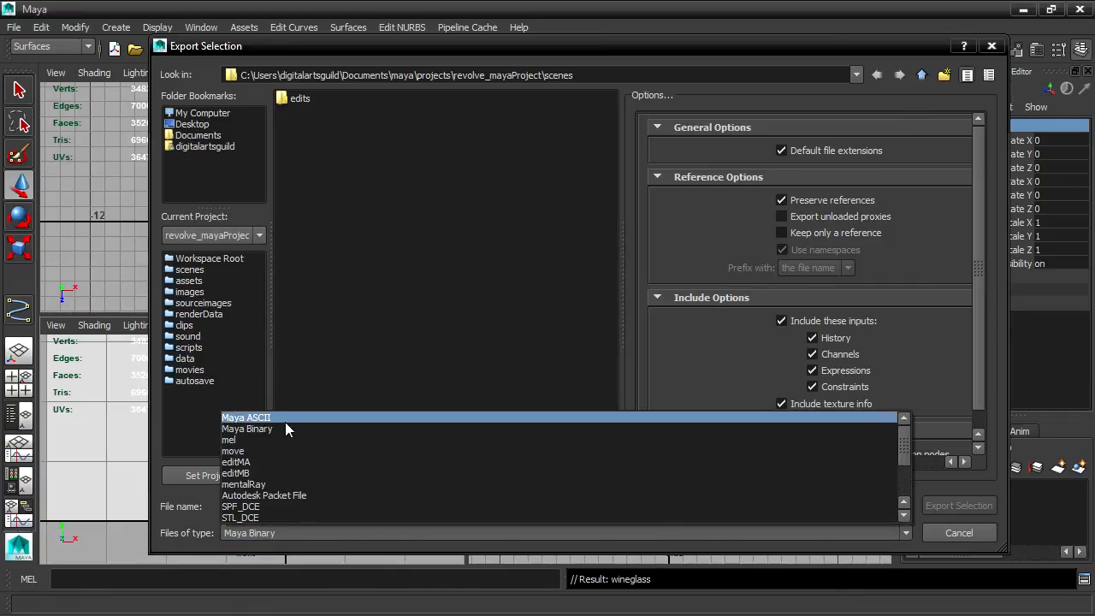
pyautogui.click(288, 417)
pyautogui.click(275, 510)
pyautogui.write('wineglass_')
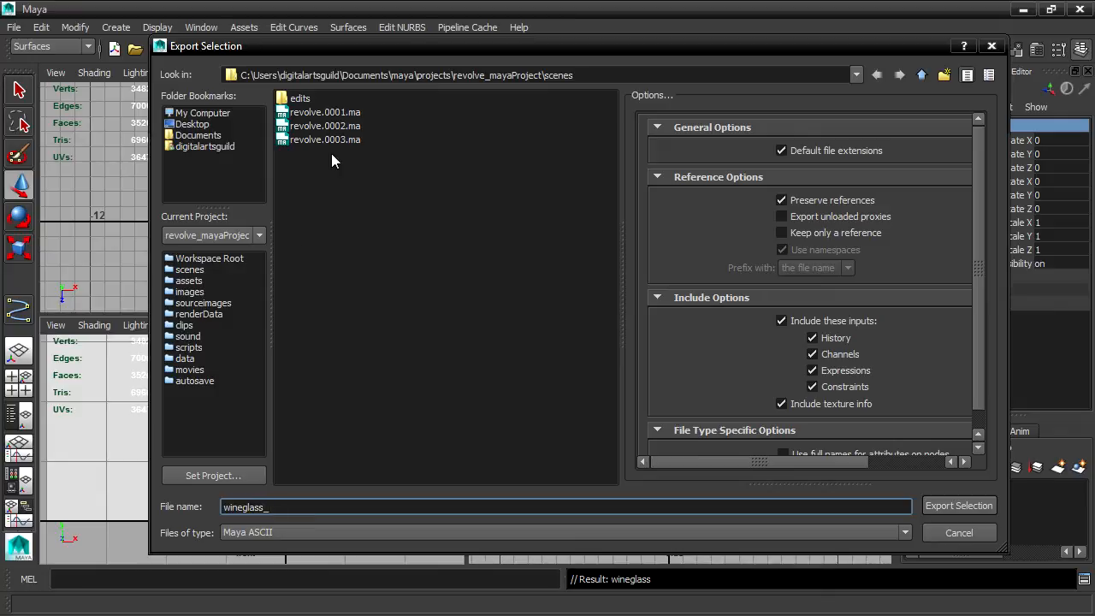
pyautogui.write('00')
pyautogui.click(983, 505)
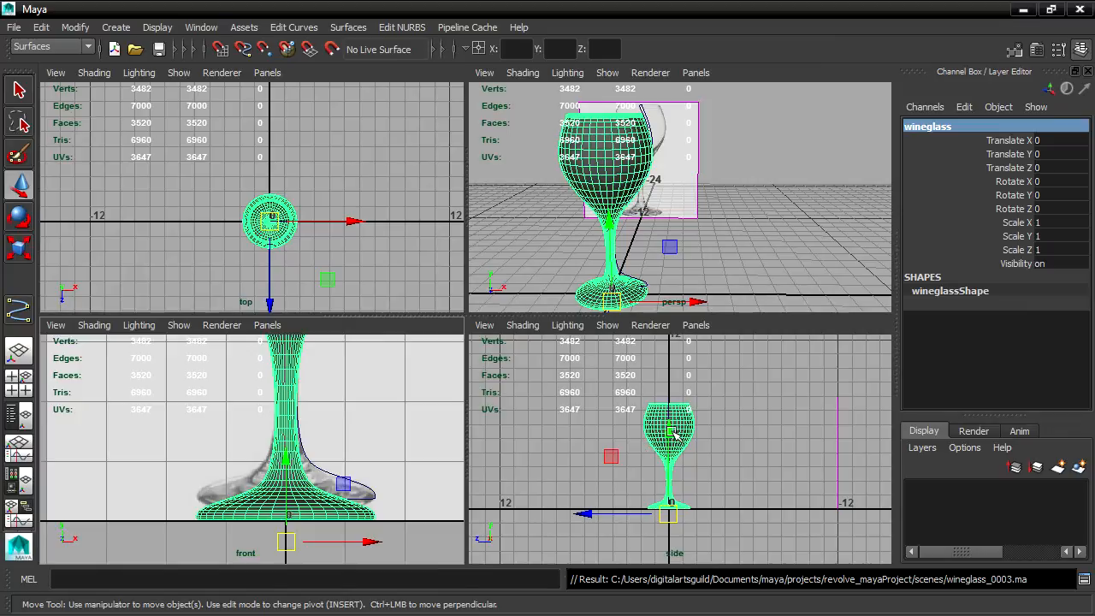
# Step: Open the exported scene wineglass_0003.ma without saving the changes to revolve.0003.ma
pyautogui.click(14, 28)
pyautogui.click(51, 69)
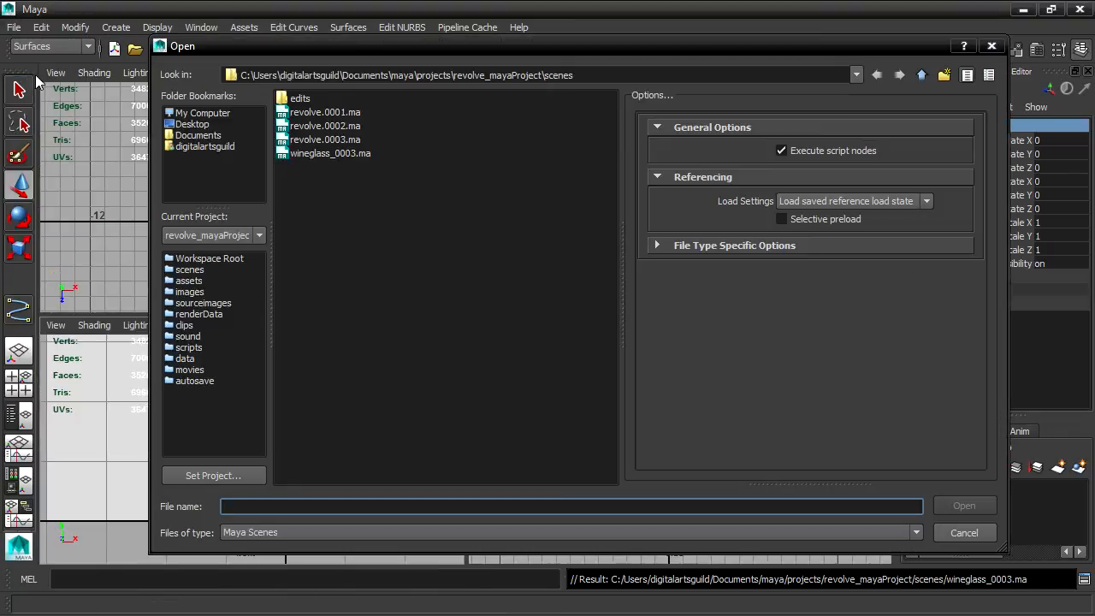
pyautogui.click(321, 155)
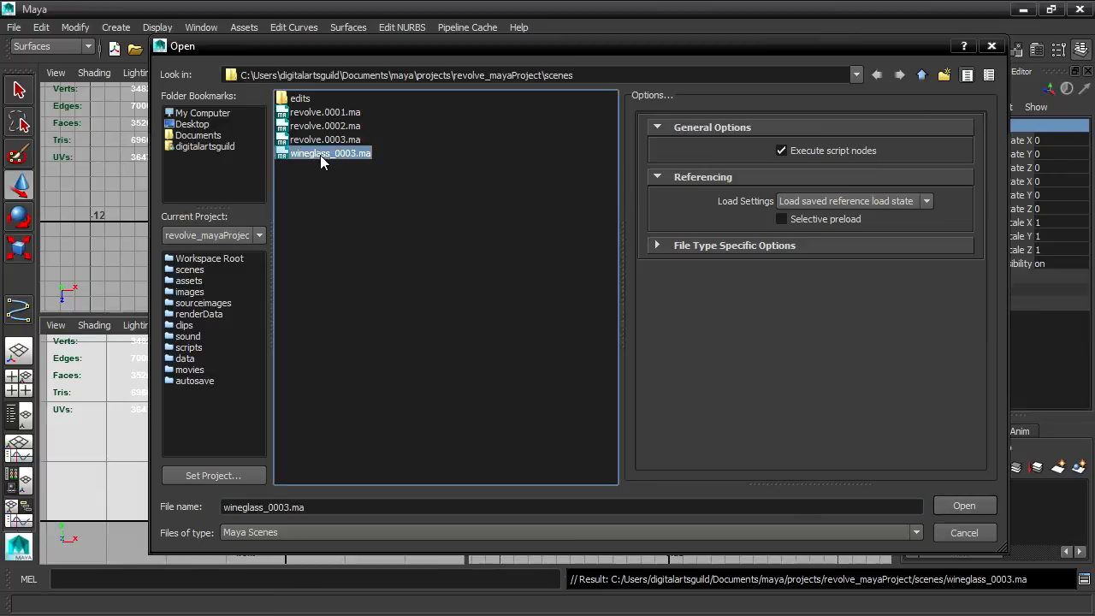
pyautogui.click(982, 507)
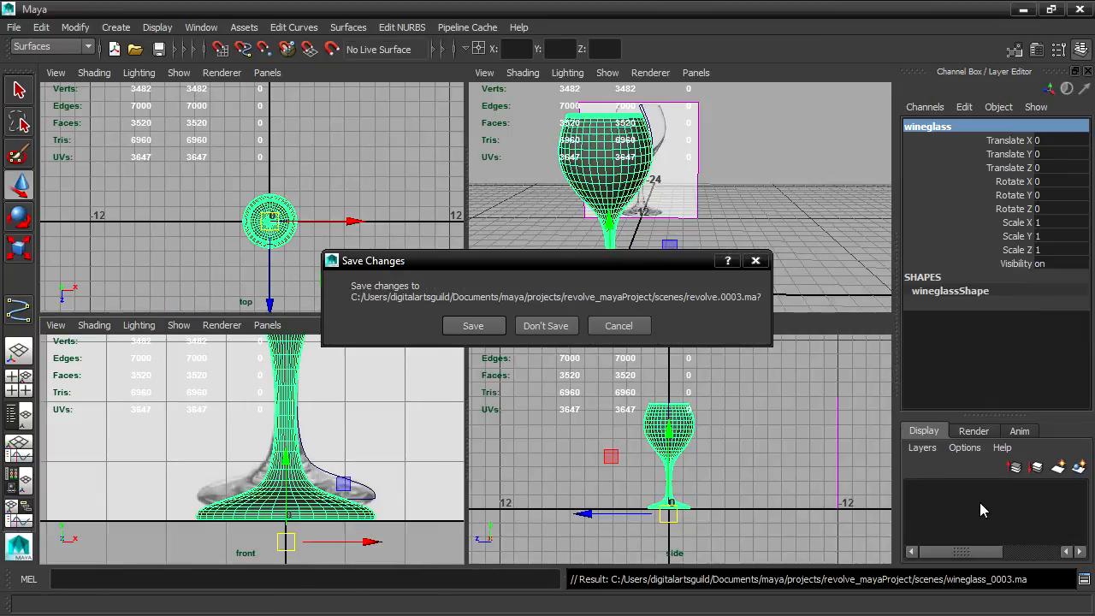
pyautogui.click(544, 325)
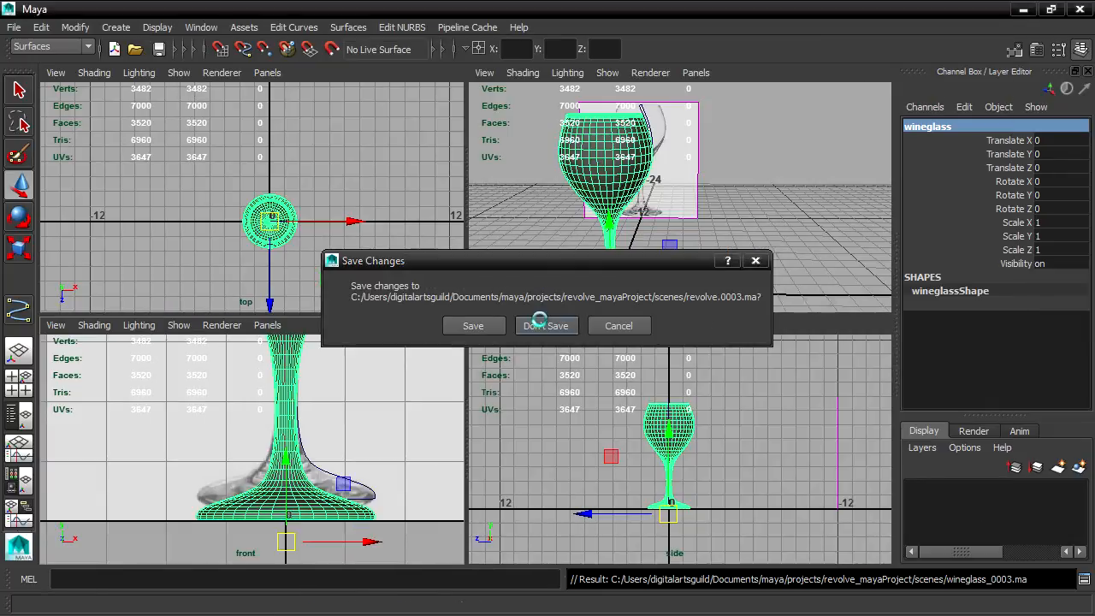
pyautogui.scroll(8, 674, 247)
pyautogui.keyDown('alt'); pyautogui.moveTo(709, 178); pyautogui.dragTo(717, 242, button='middle'); pyautogui.keyUp('alt')
pyautogui.keyDown('alt'); pyautogui.moveTo(716, 243); pyautogui.dragTo(807, 215); pyautogui.keyUp('alt')
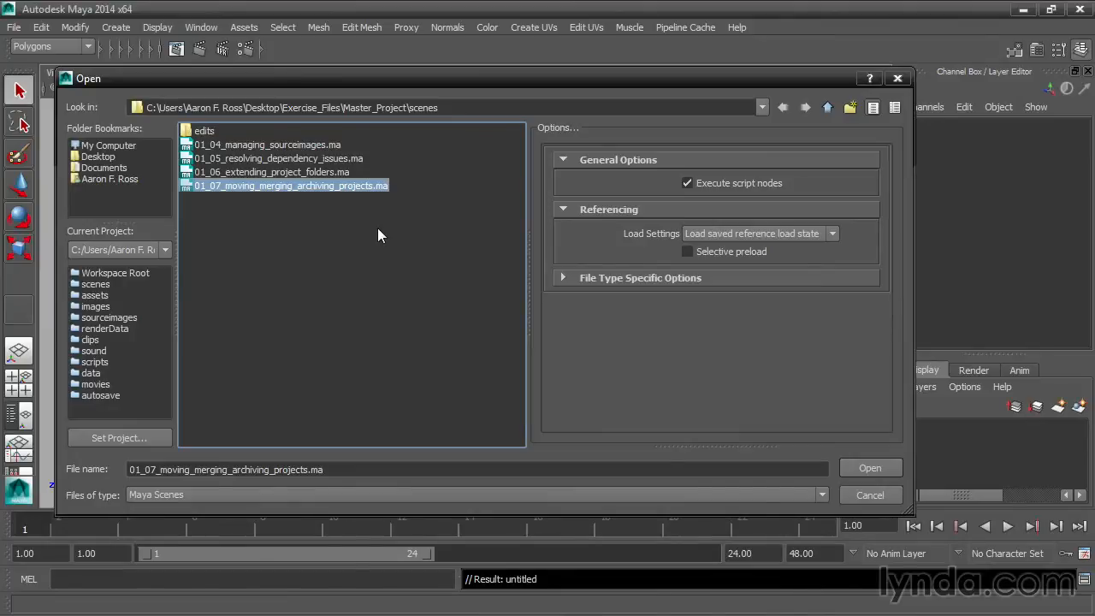
# Step: Open the scene 01_07_moving_merging_archiving_projects.ma and save layer1 with the dark green colour
pyautogui.click(854, 468)
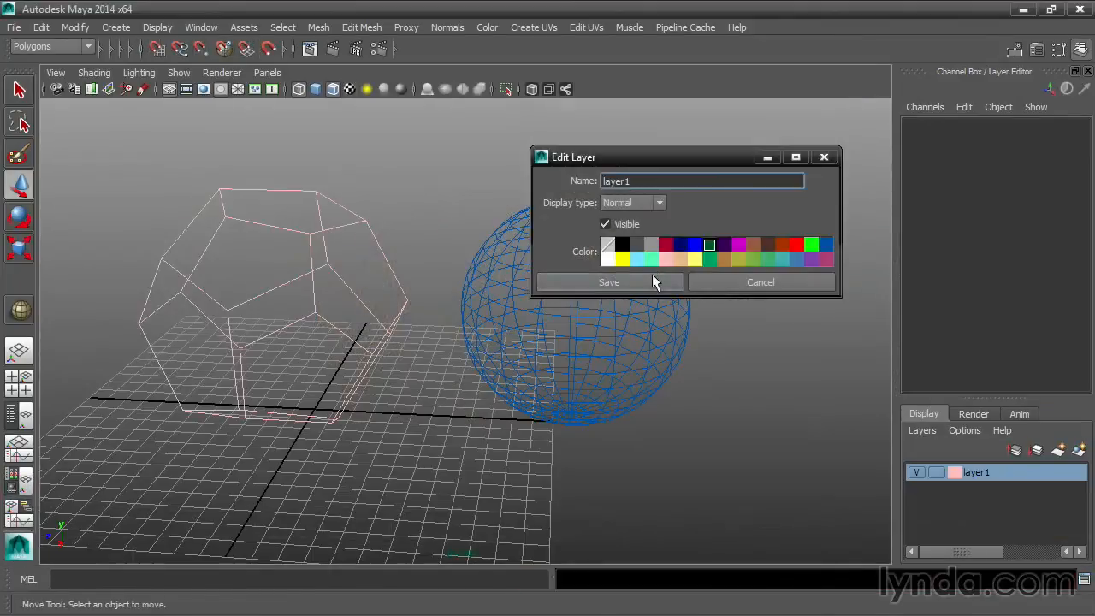
pyautogui.click(653, 282)
# Step: Switch to Windows Explorer and name the new folder in Master_Project photoshop
pyautogui.write('p')
pyautogui.write('hotosh')
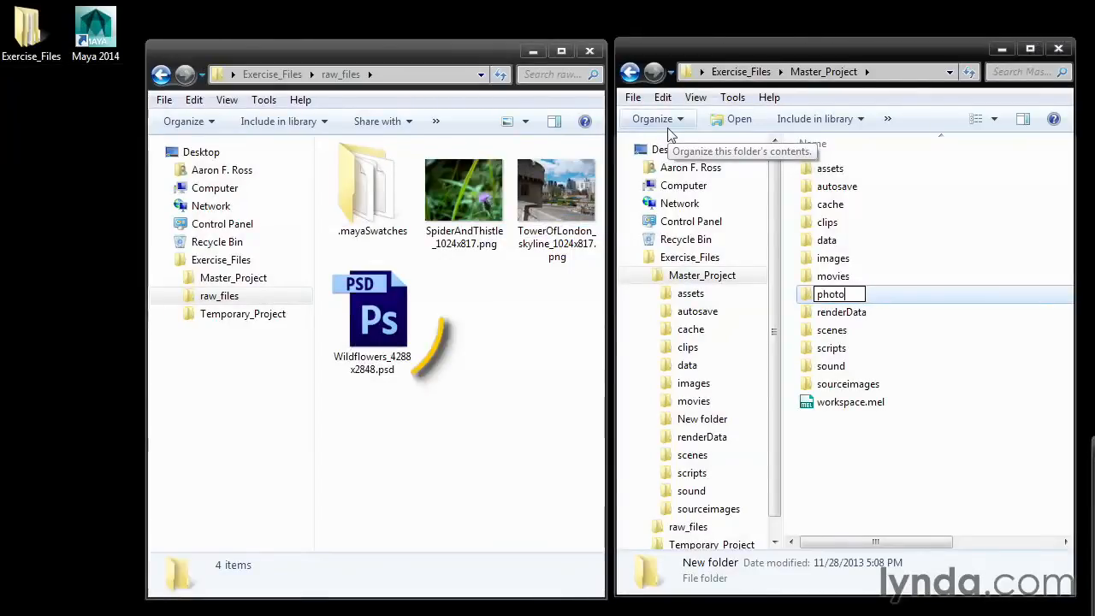
pyautogui.write('op')
pyautogui.press('Return')
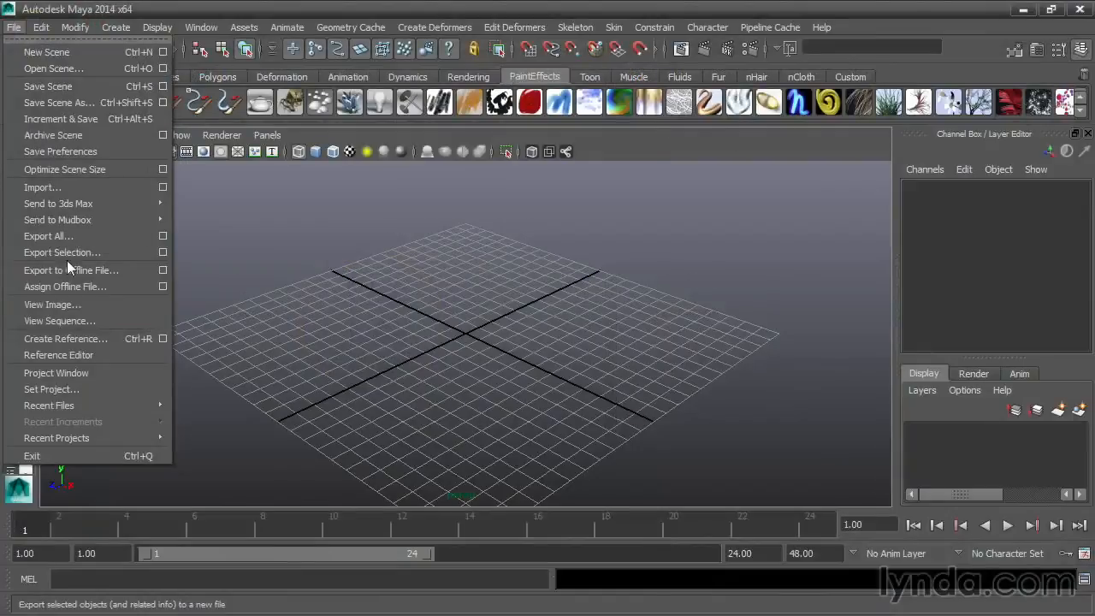
# Step: Switch back to Maya and open the Project Window
pyautogui.click(79, 373)
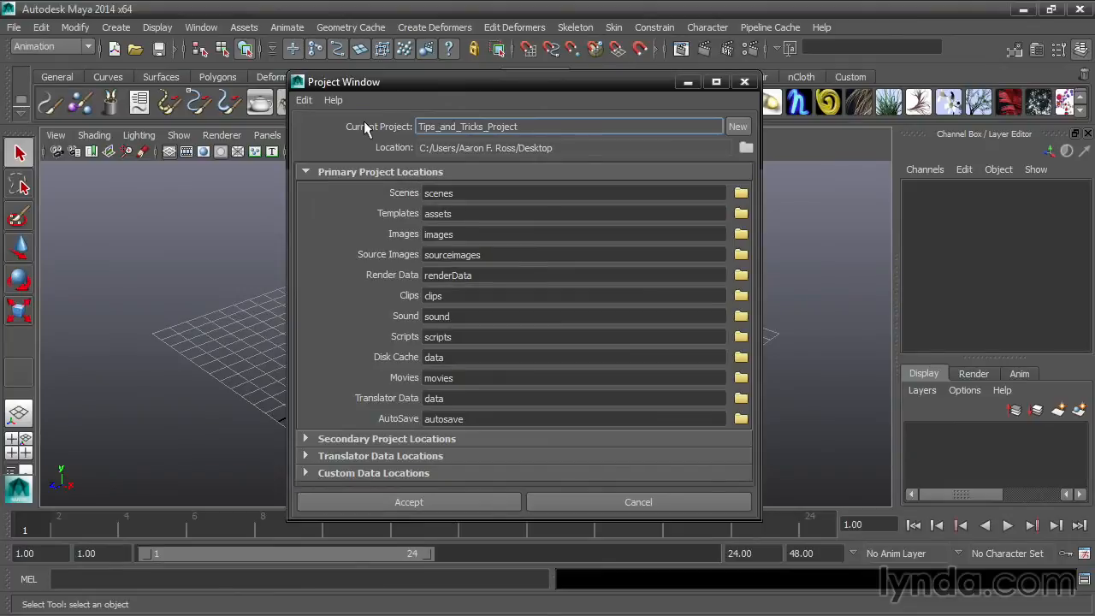